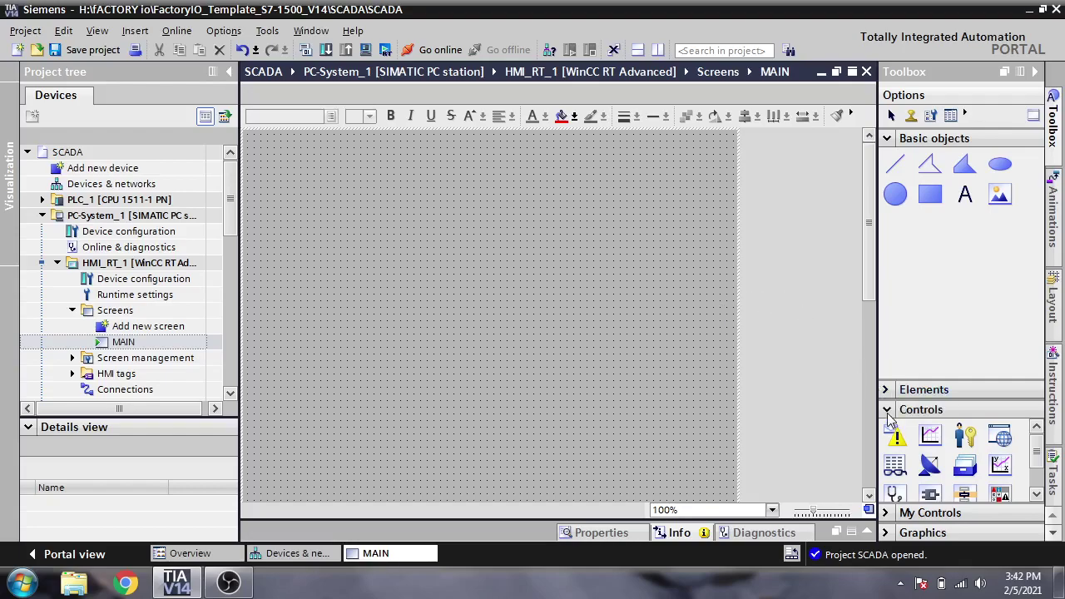
- Add a Button from Toolbox Elements and move it to the MAIN screen's bottom-right
click(895, 411)
click(887, 139)
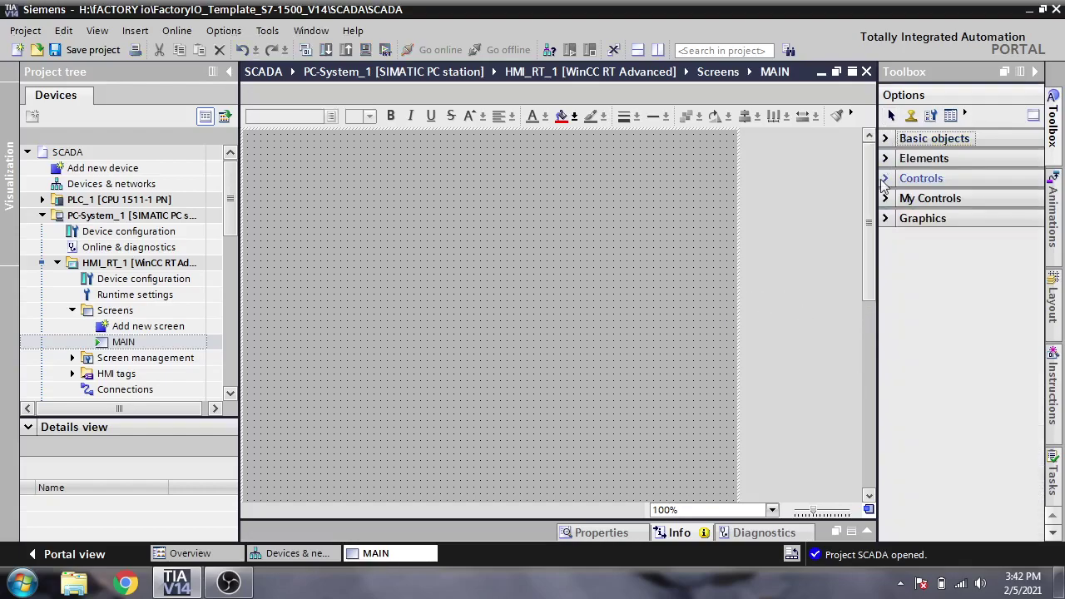
click(888, 163)
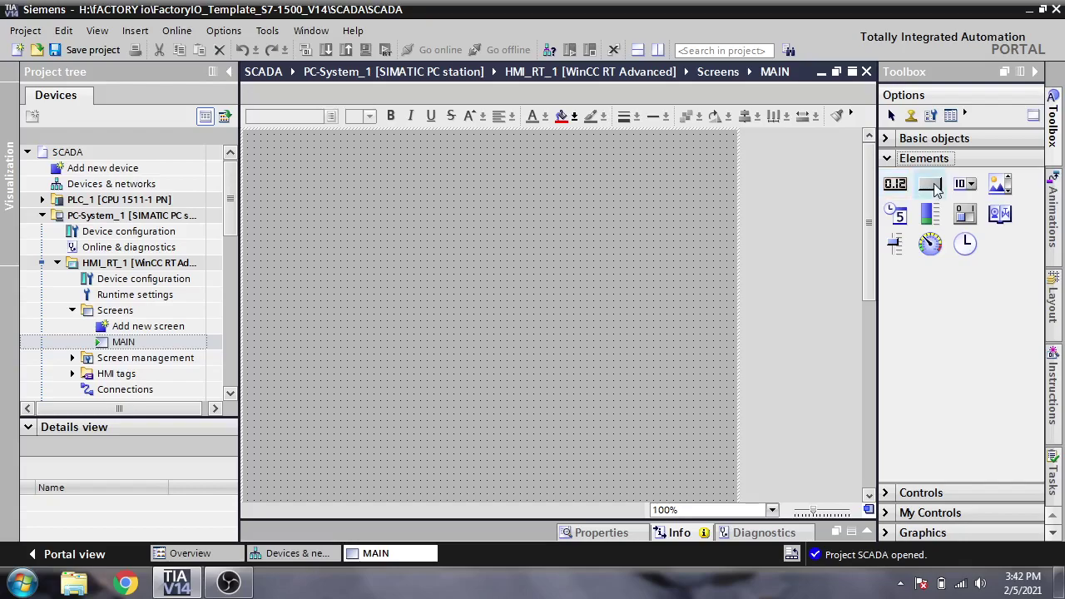
drag(929, 183, 650, 431)
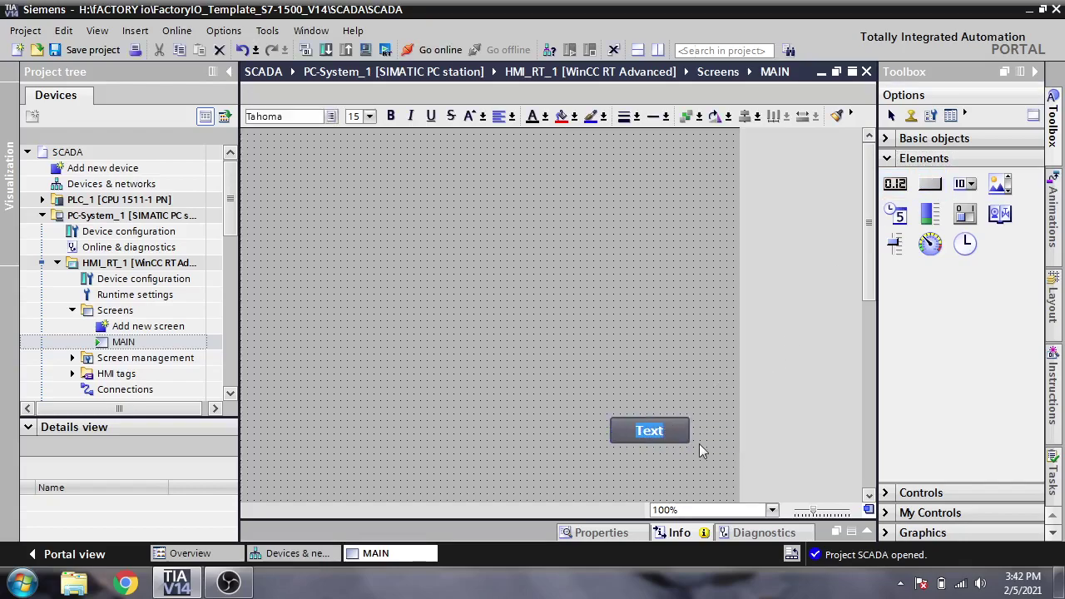
drag(872, 290, 863, 408)
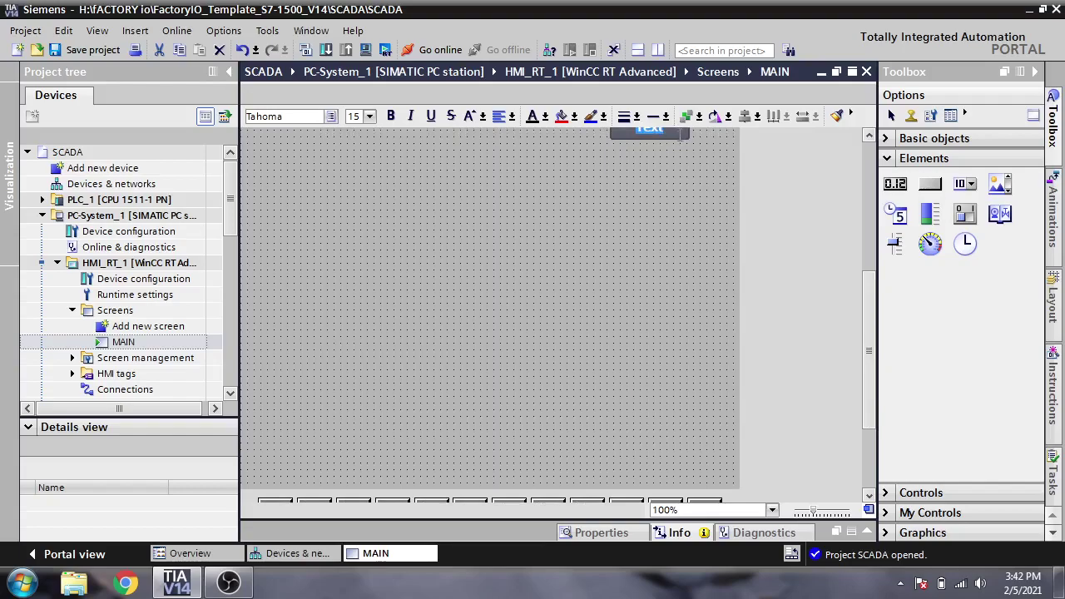
click(682, 140)
click(681, 136)
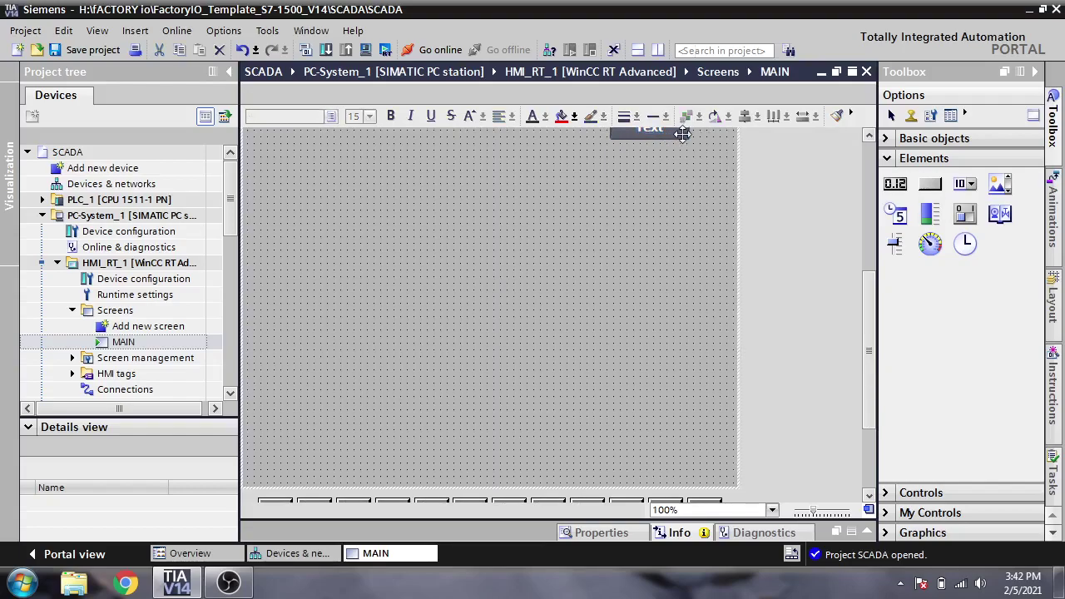
drag(681, 135, 717, 480)
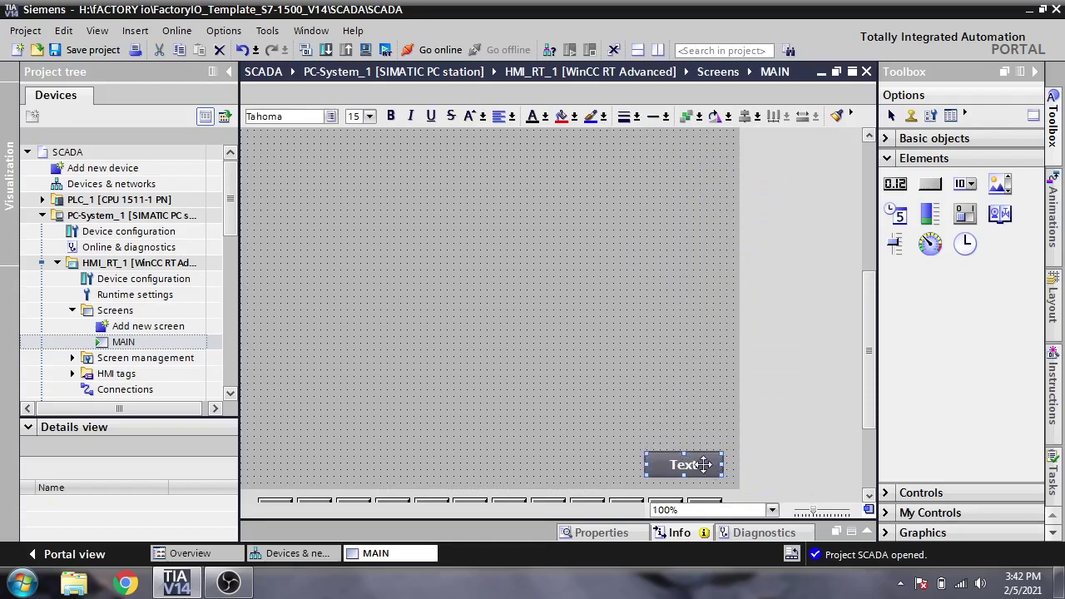
- Label the button SHUTDOWN and widen it toward the left
double_click(706, 465)
text(S)
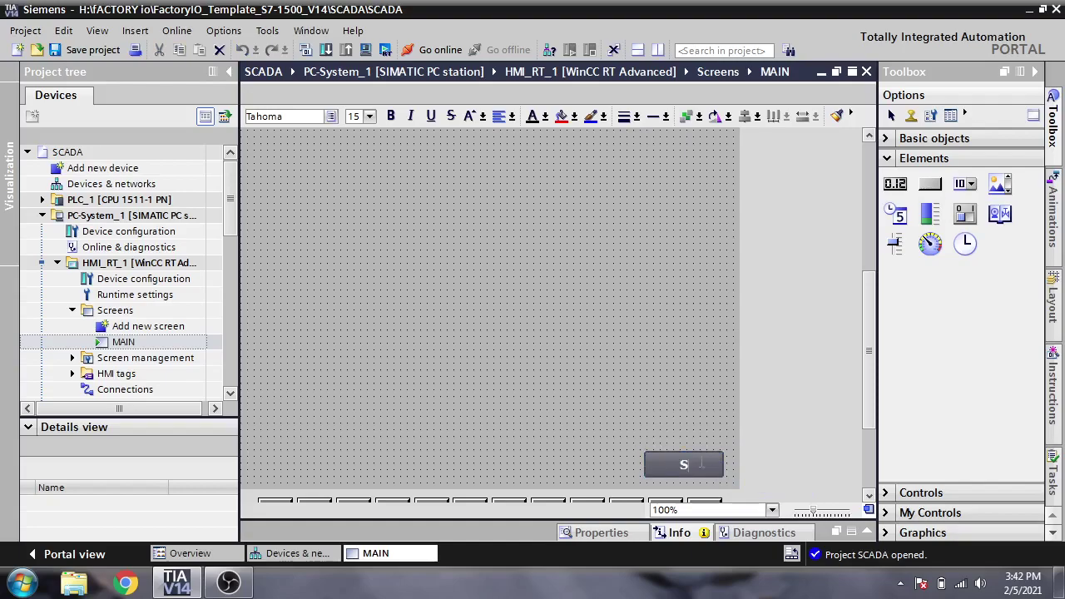
text(HUTDOWN)
click(685, 442)
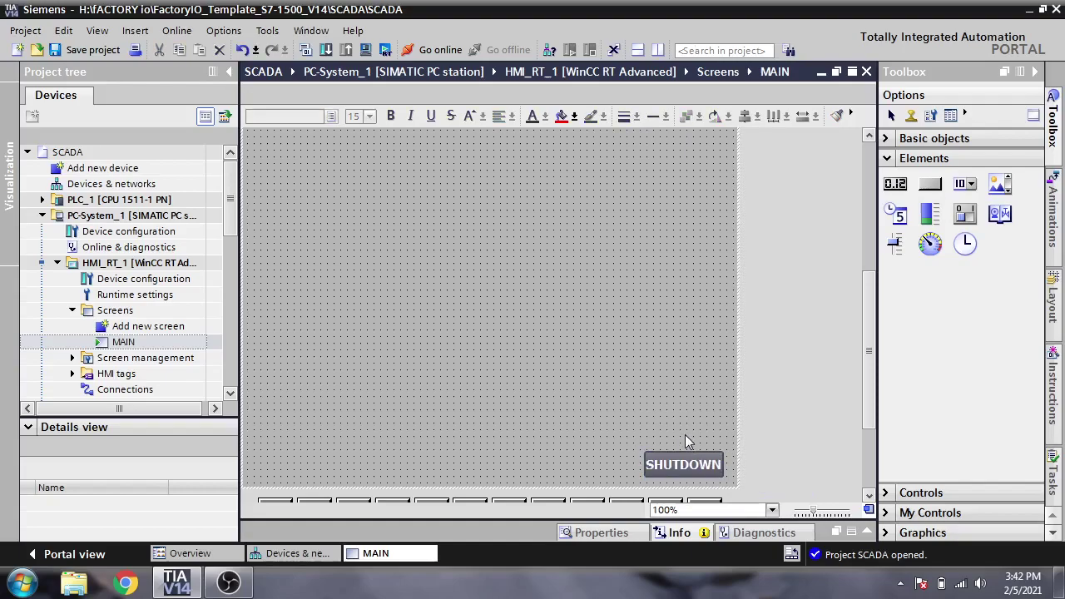
click(663, 471)
drag(646, 464, 637, 464)
click(669, 417)
- Compile HMI_RT_1 with 0 errors, then show the SHUTDOWN button's properties
click(305, 49)
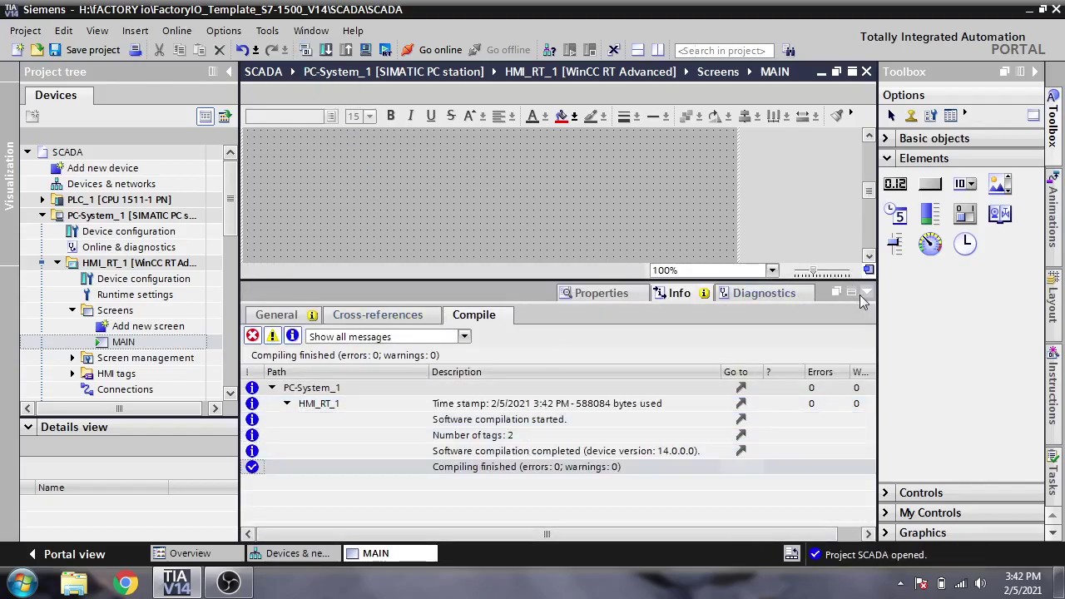
click(861, 295)
click(681, 463)
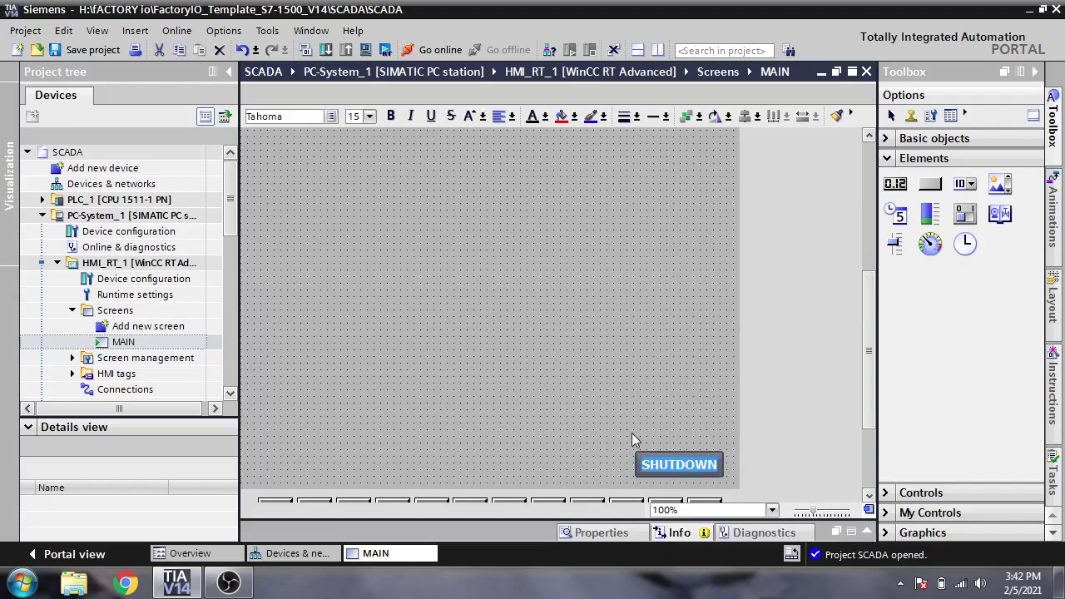
double_click(626, 465)
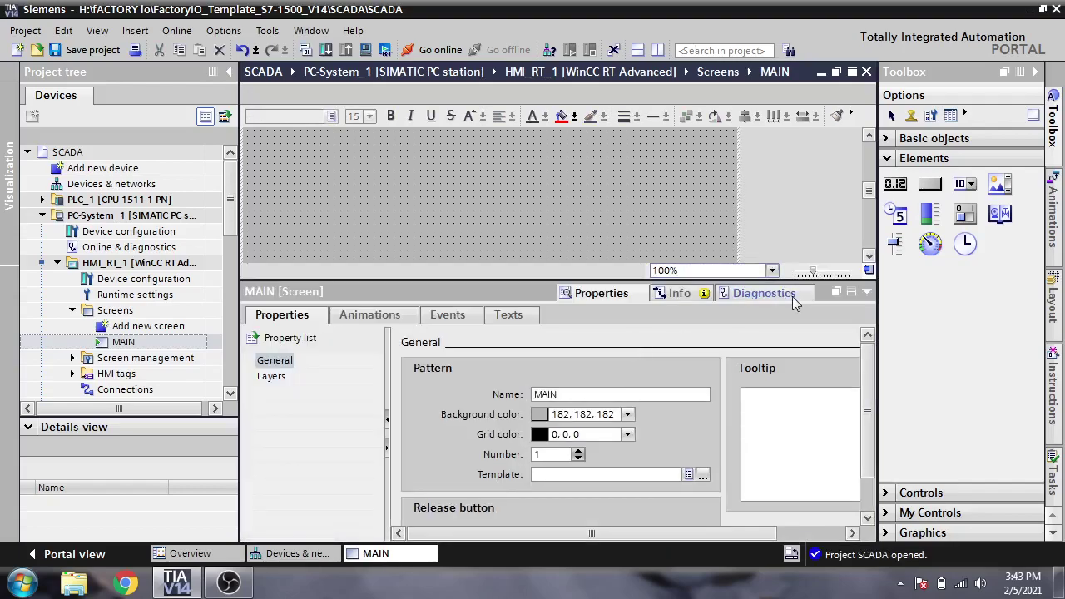
drag(872, 192, 871, 229)
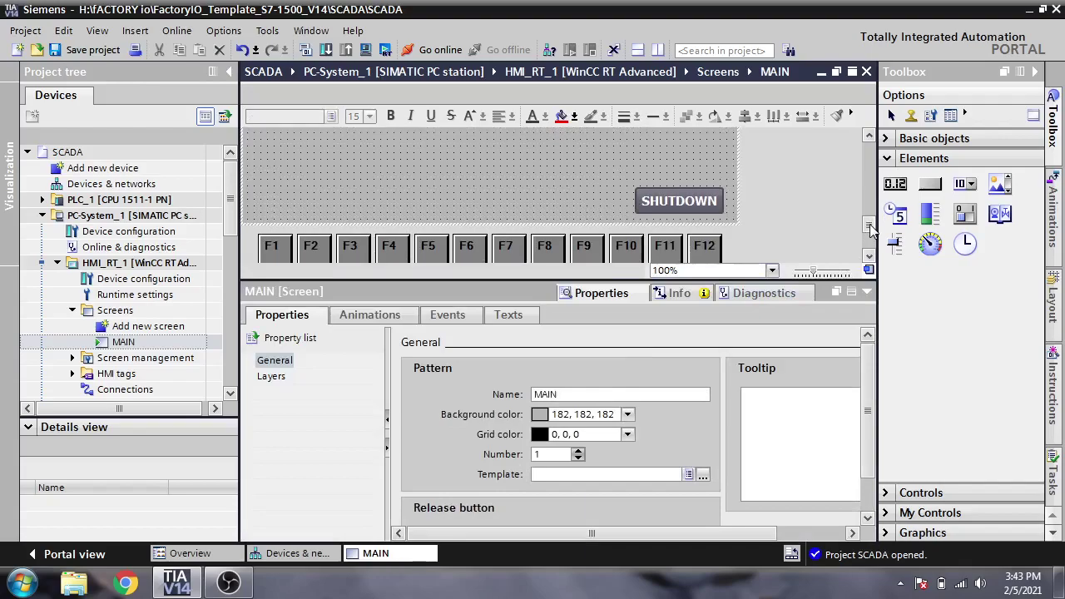
click(706, 207)
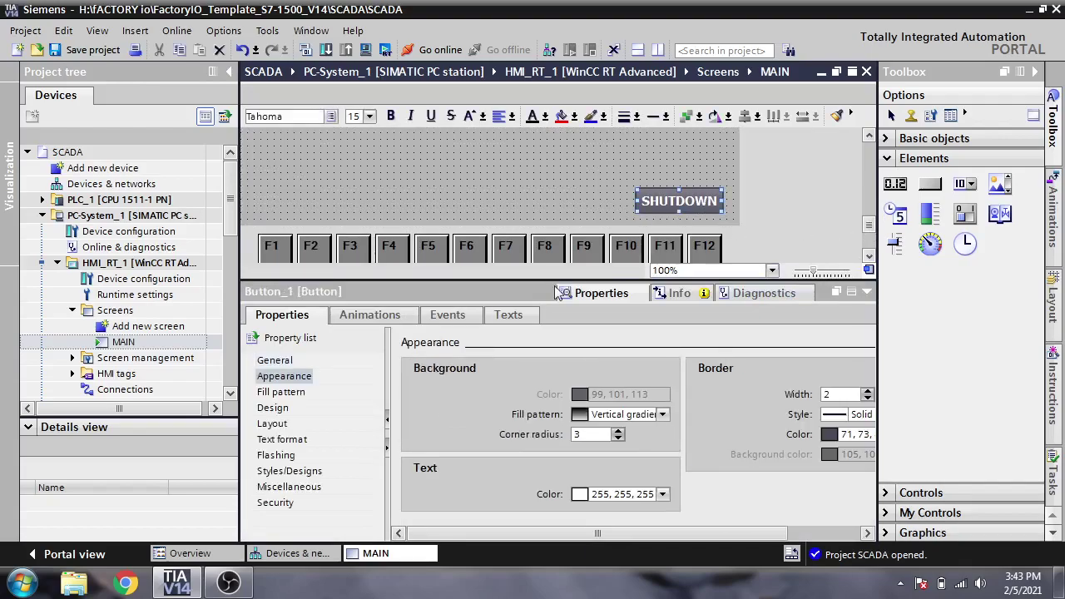
- Assign the StopRuntime function to the SHUTDOWN button's Press event
click(454, 316)
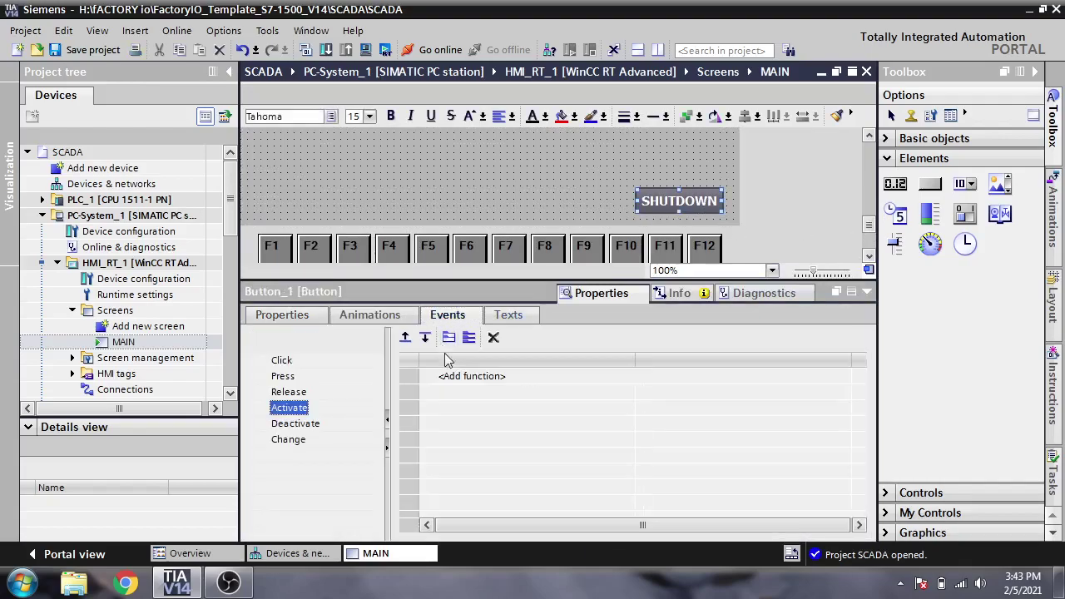
click(283, 377)
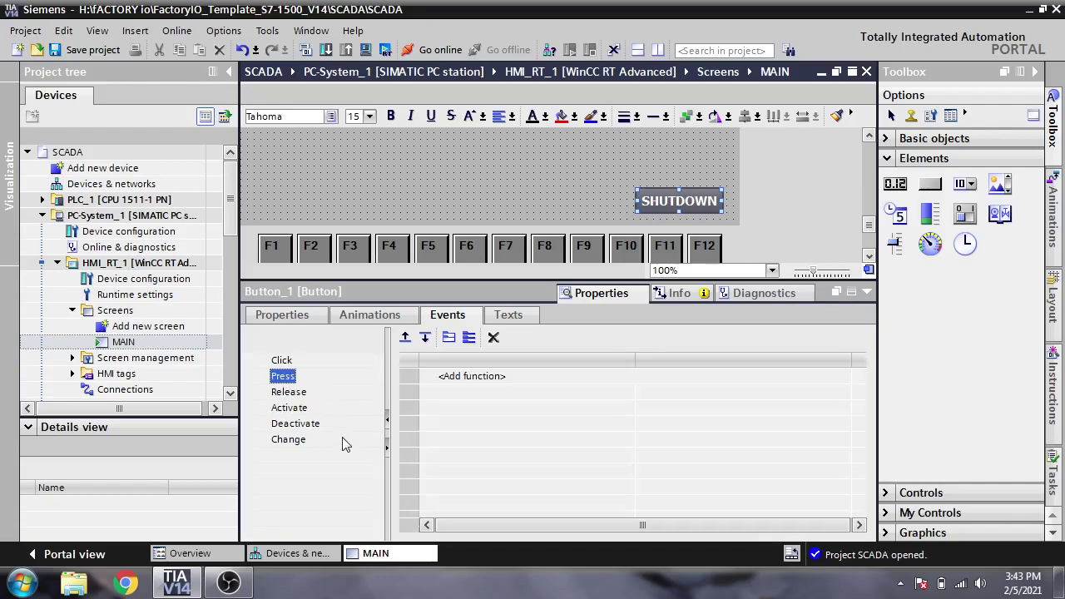
click(487, 378)
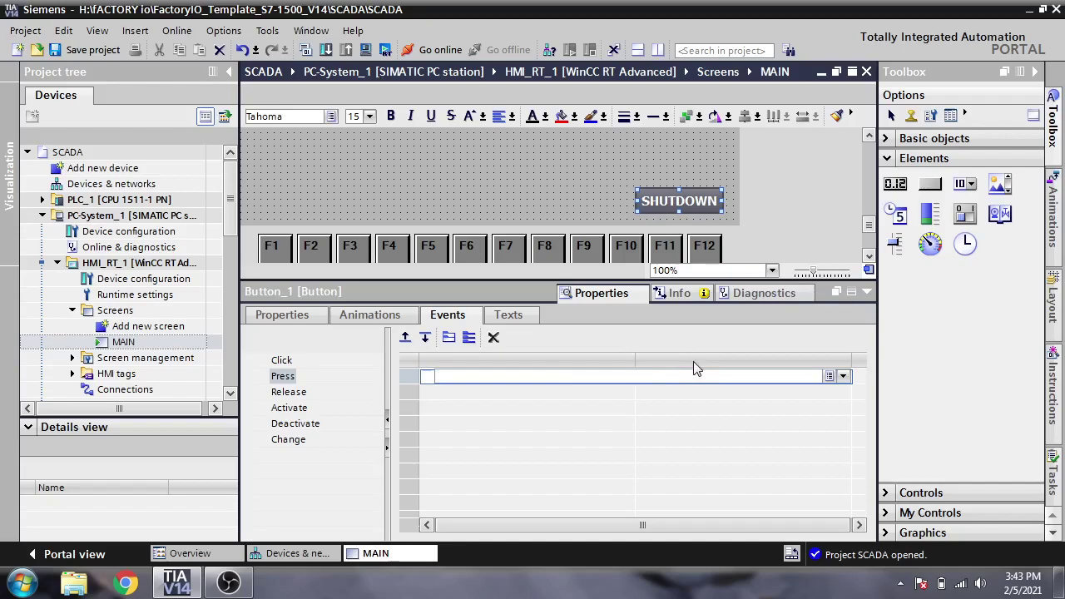
text(Lo)
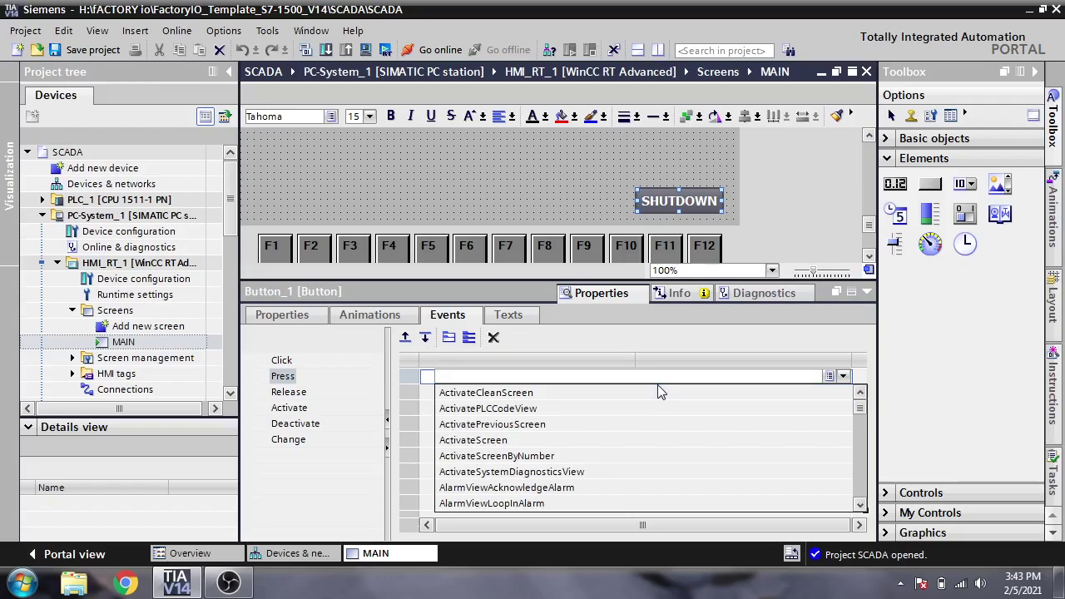
text(St)
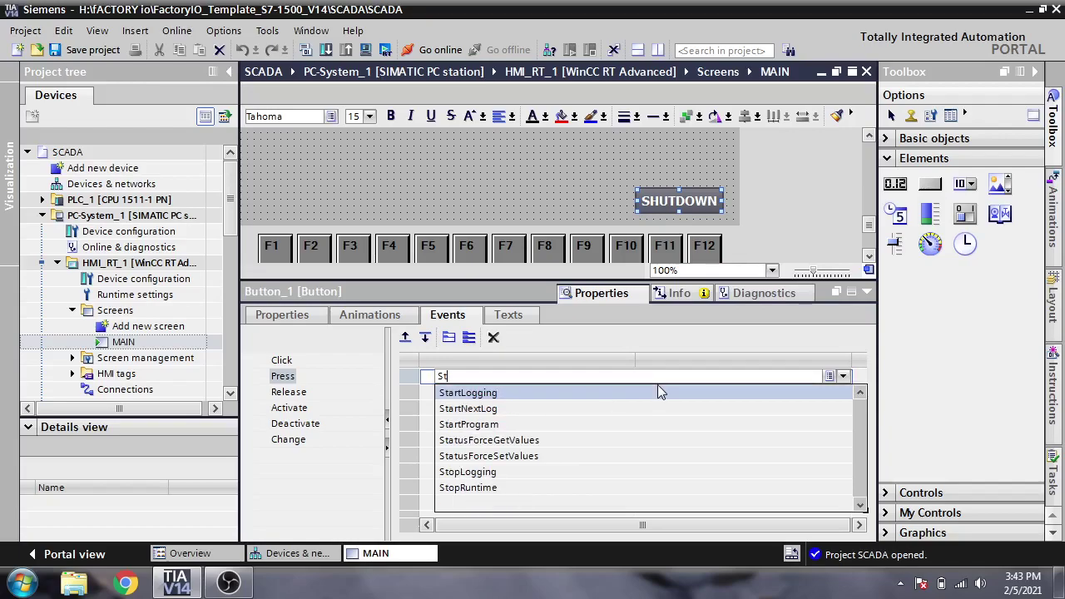
click(506, 489)
click(615, 409)
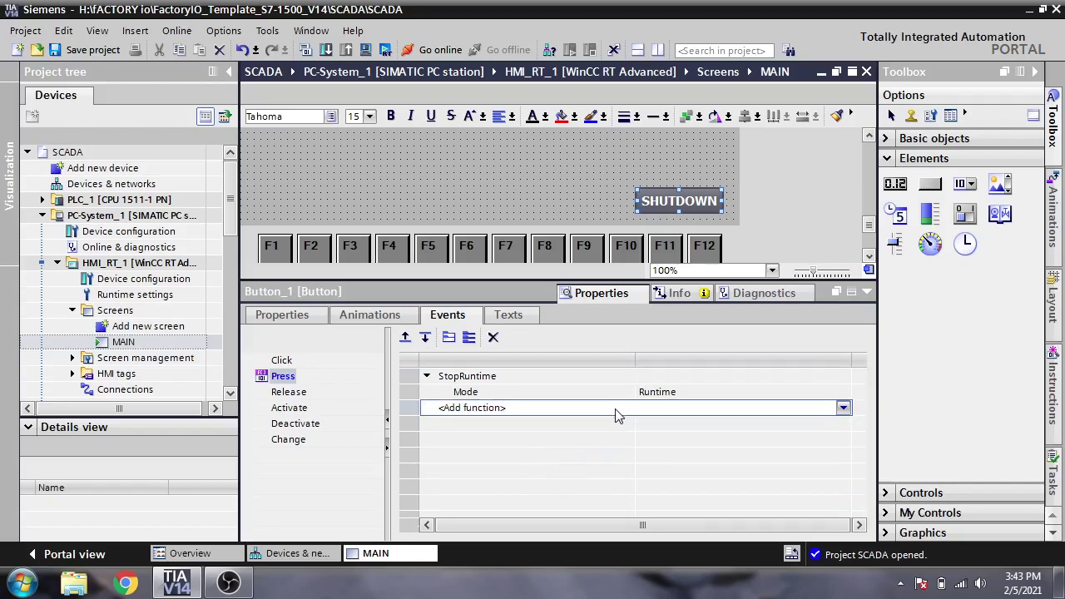
- Save the SCADA project with Ctrl+S and recompile HMI_RT_1 with 0 errors
click(594, 208)
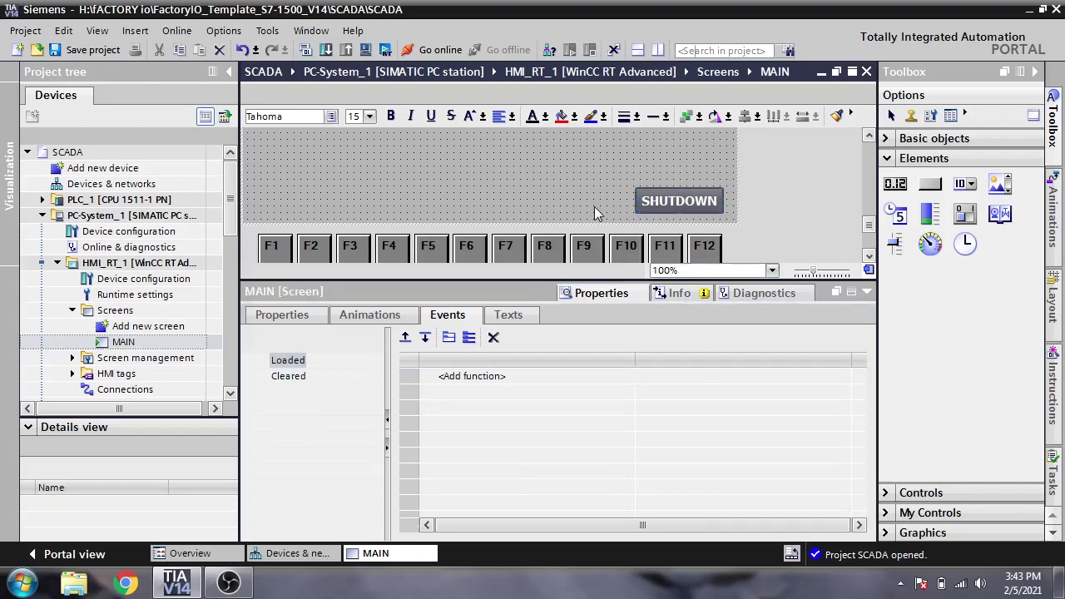
click(867, 293)
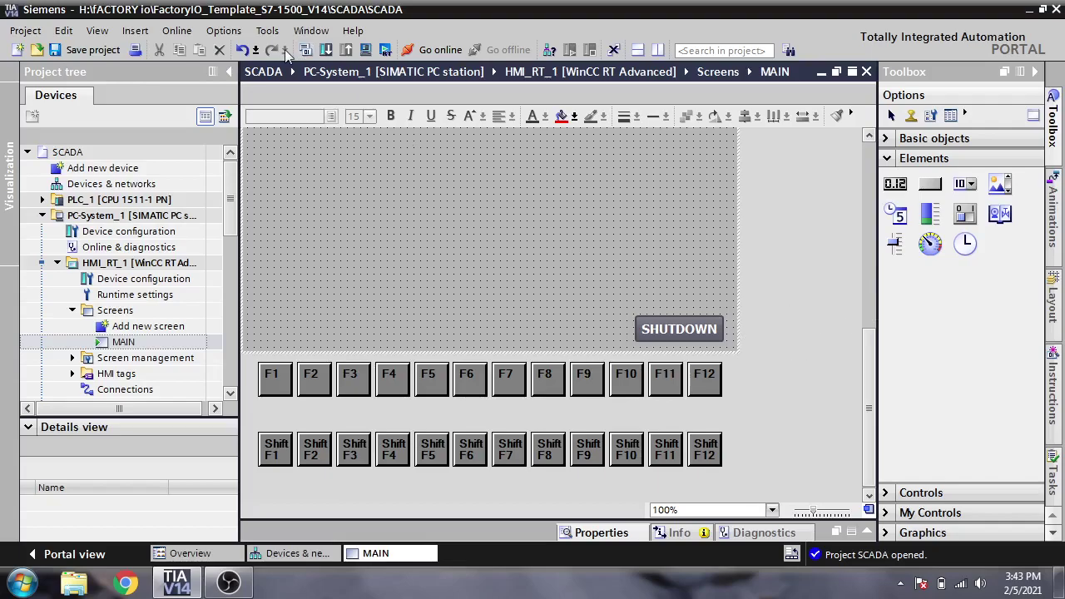
key(ctrl+s)
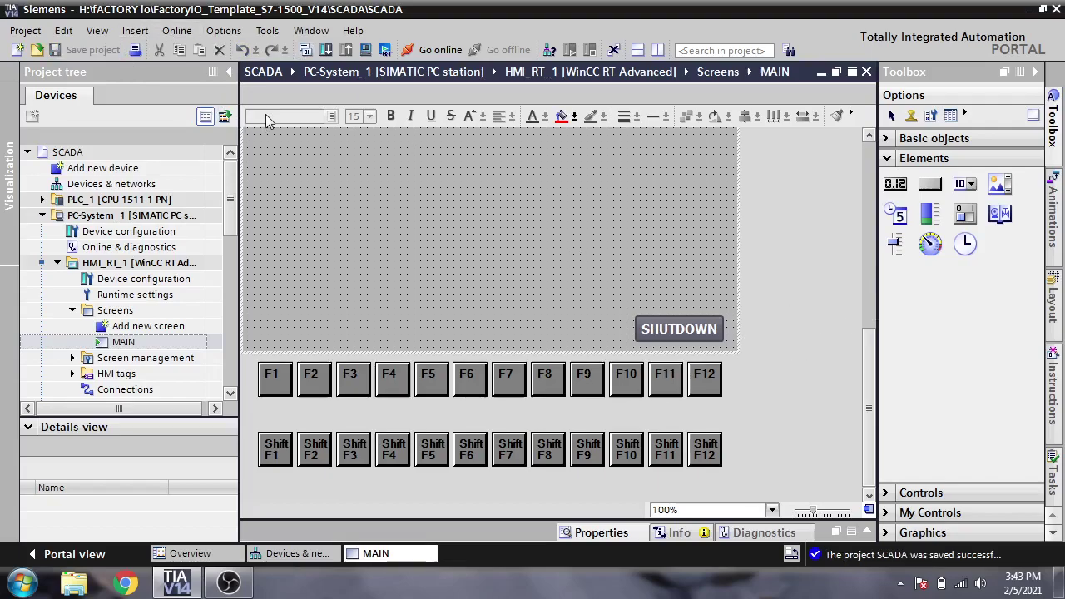
click(305, 50)
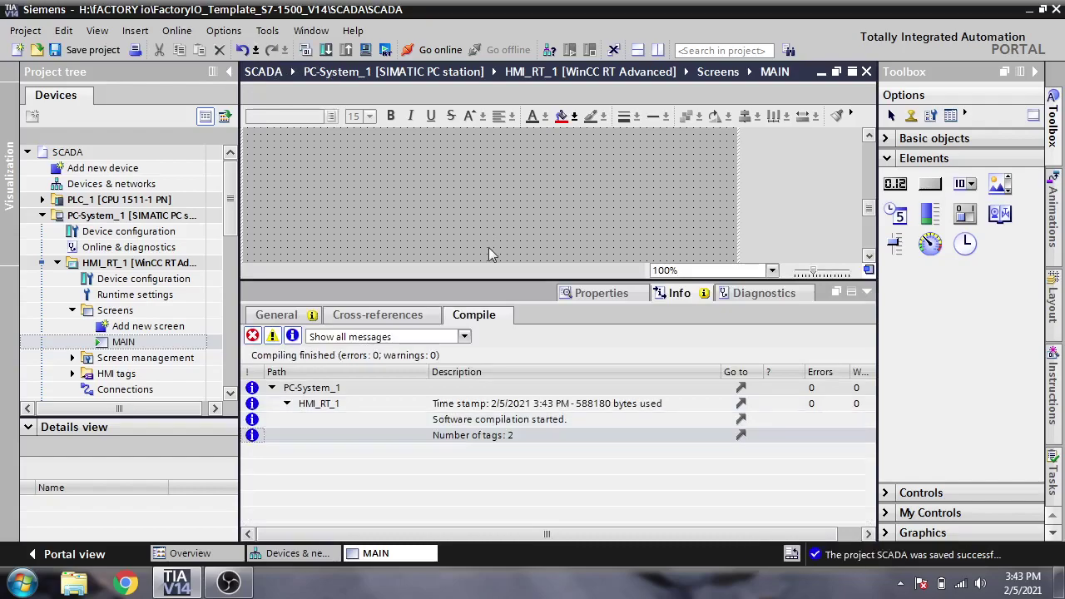
click(867, 292)
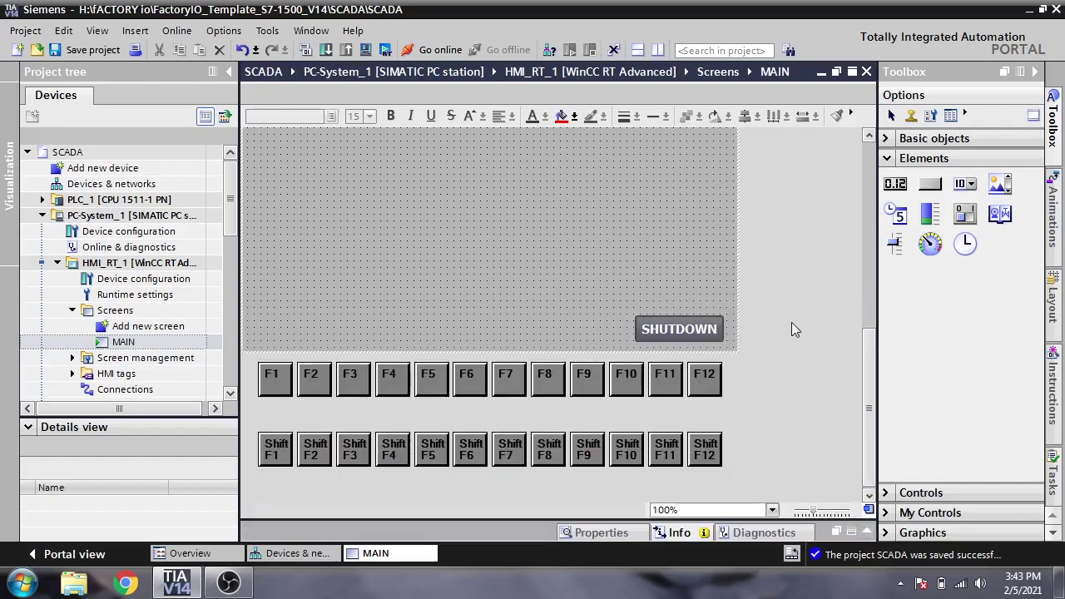
- Test the HMI in WinCC Runtime Advanced, then close the runtime window
click(385, 50)
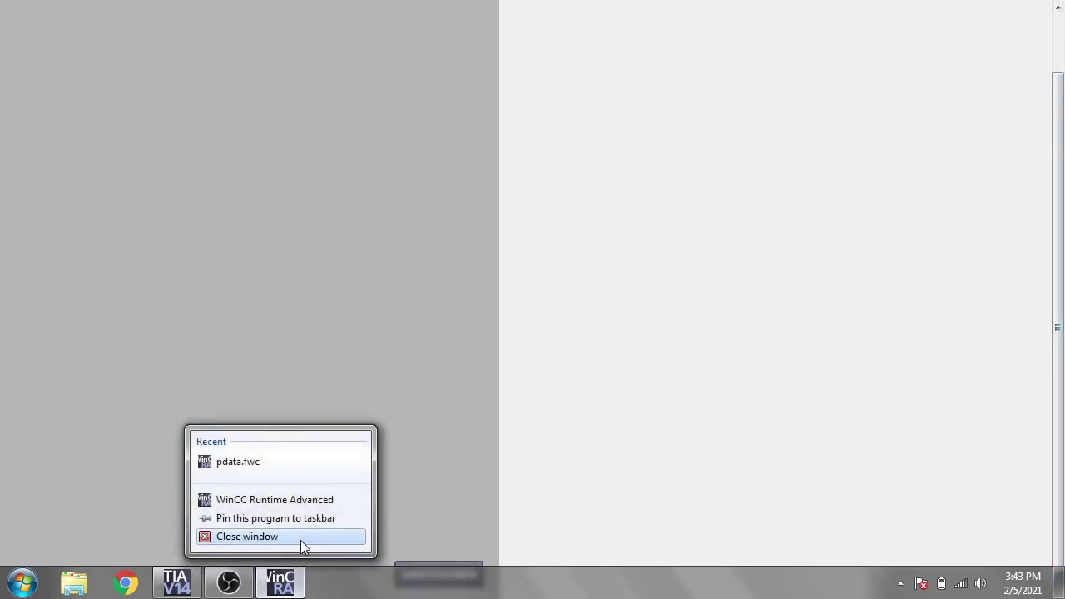
click(302, 544)
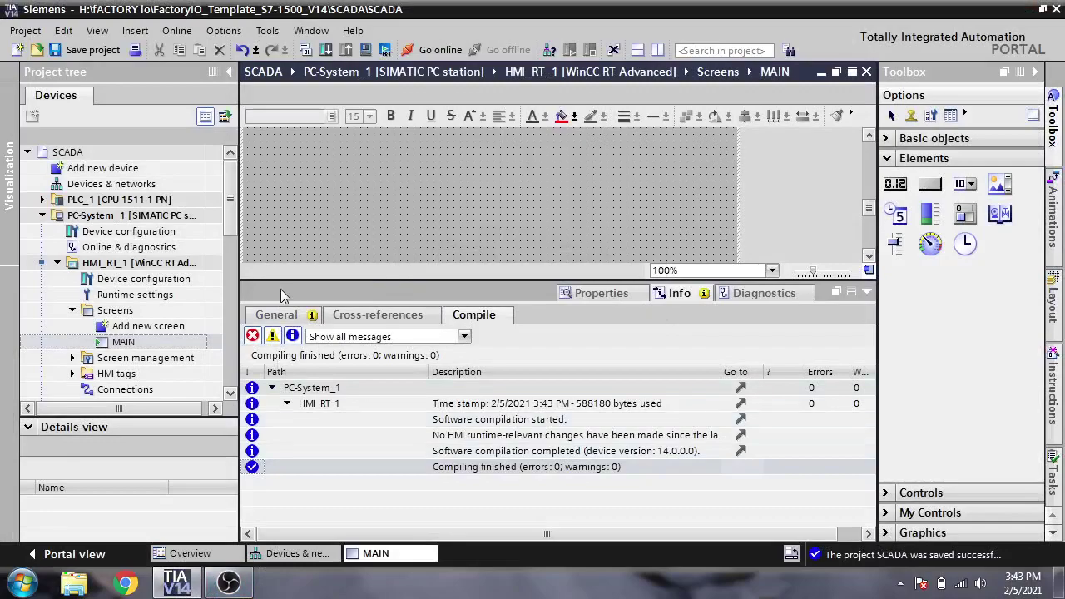
- Set HMI_RT_1's runtime screen resolution to 640x480 and save the project
double_click(161, 297)
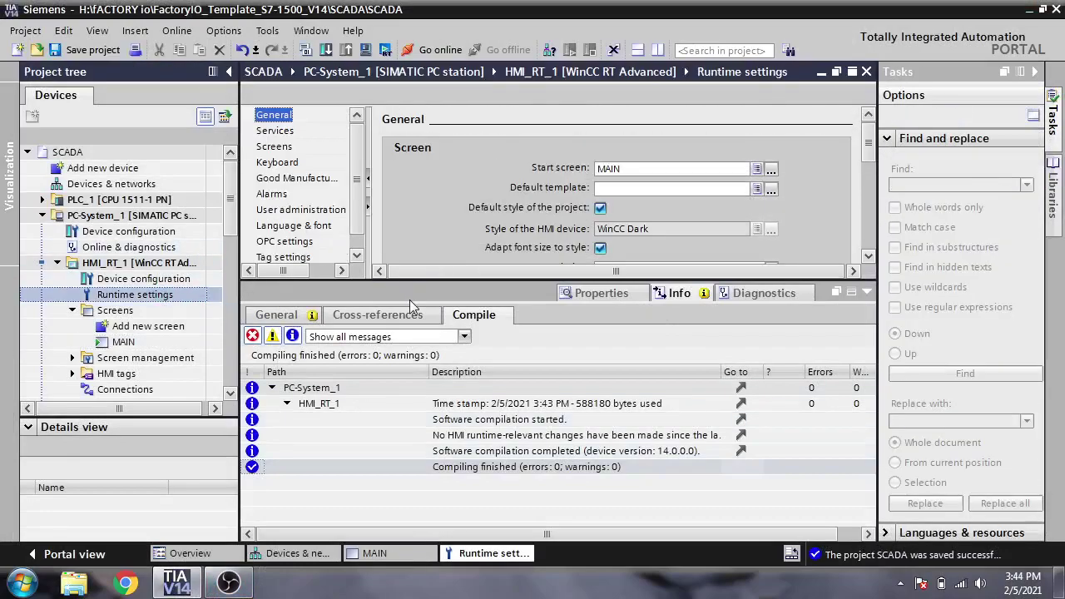
drag(865, 150, 866, 170)
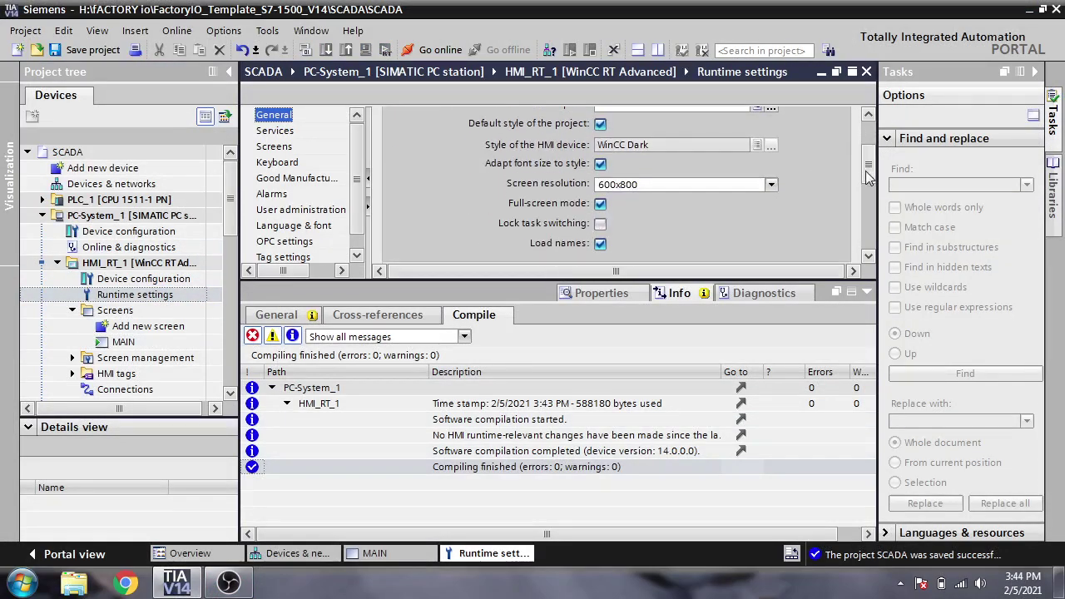
click(771, 191)
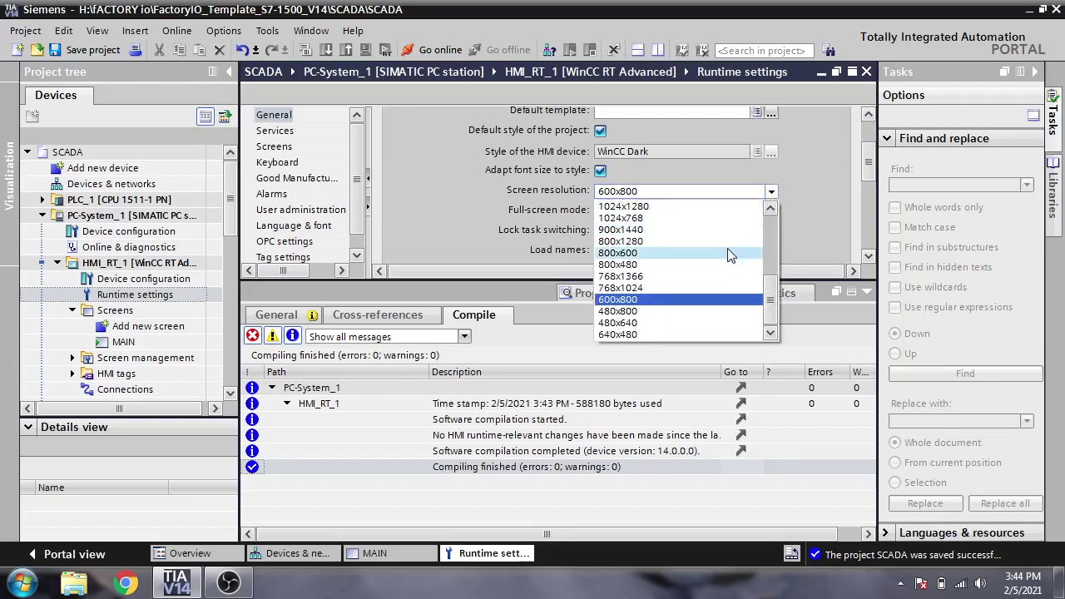
click(676, 323)
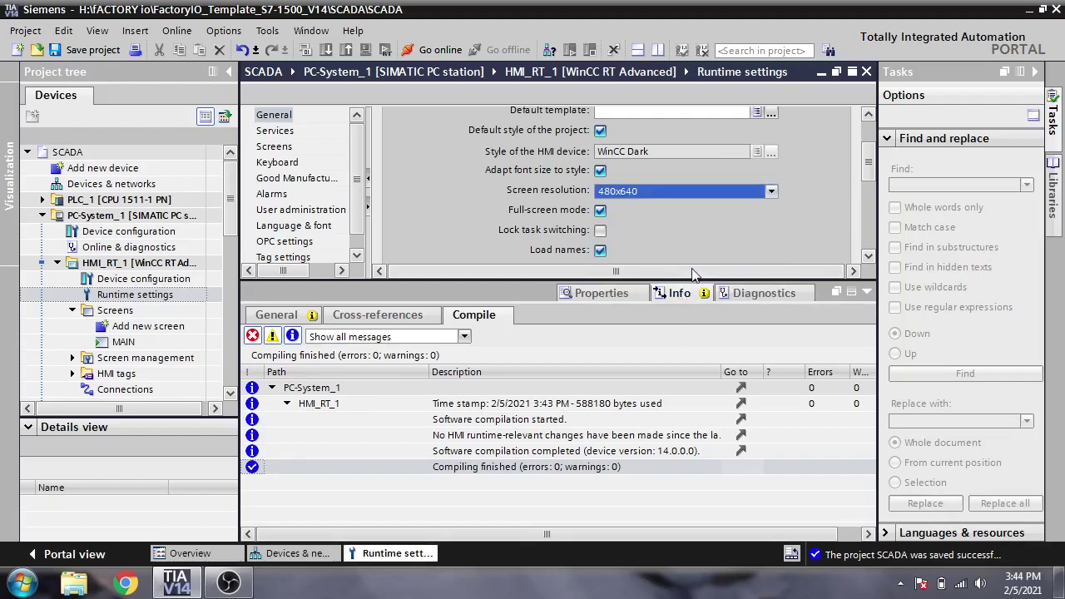
click(714, 198)
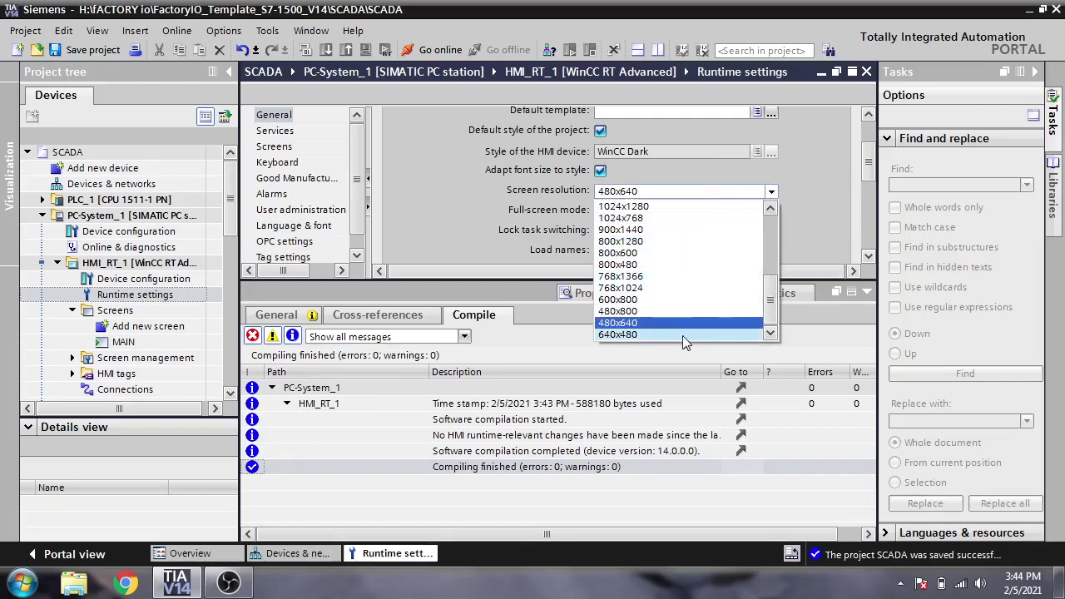
click(683, 337)
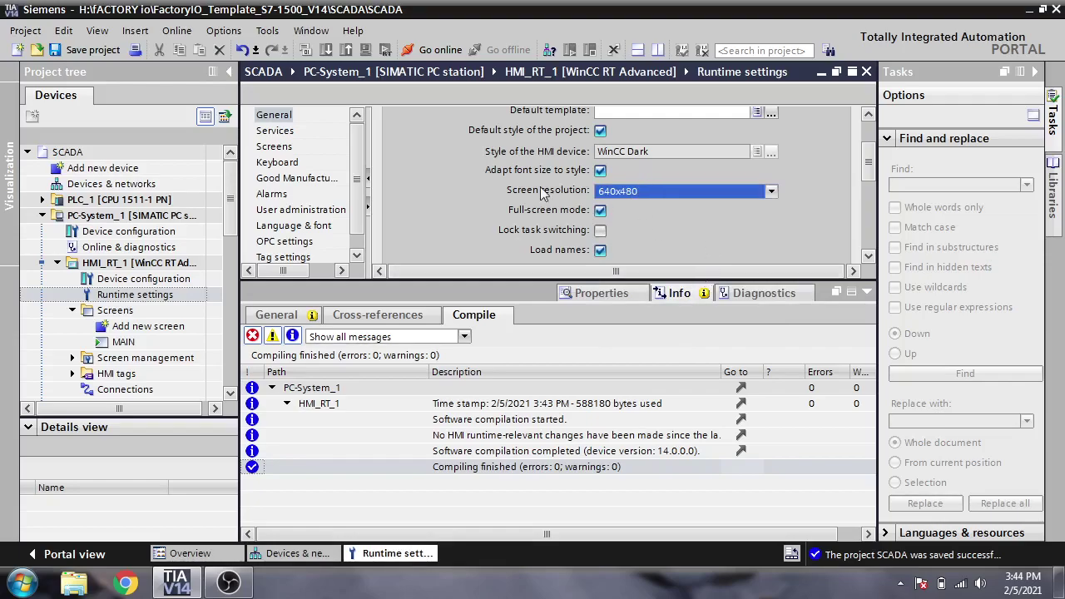
click(88, 50)
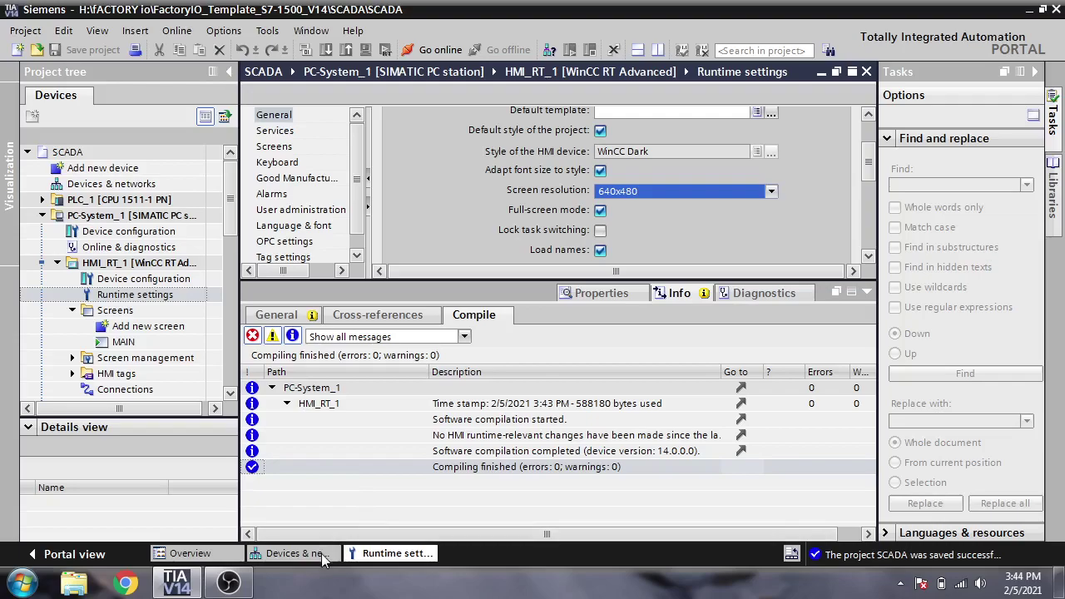
- Open the MAIN screen with the message panel collapsed and drop a new button bottom-right
double_click(123, 342)
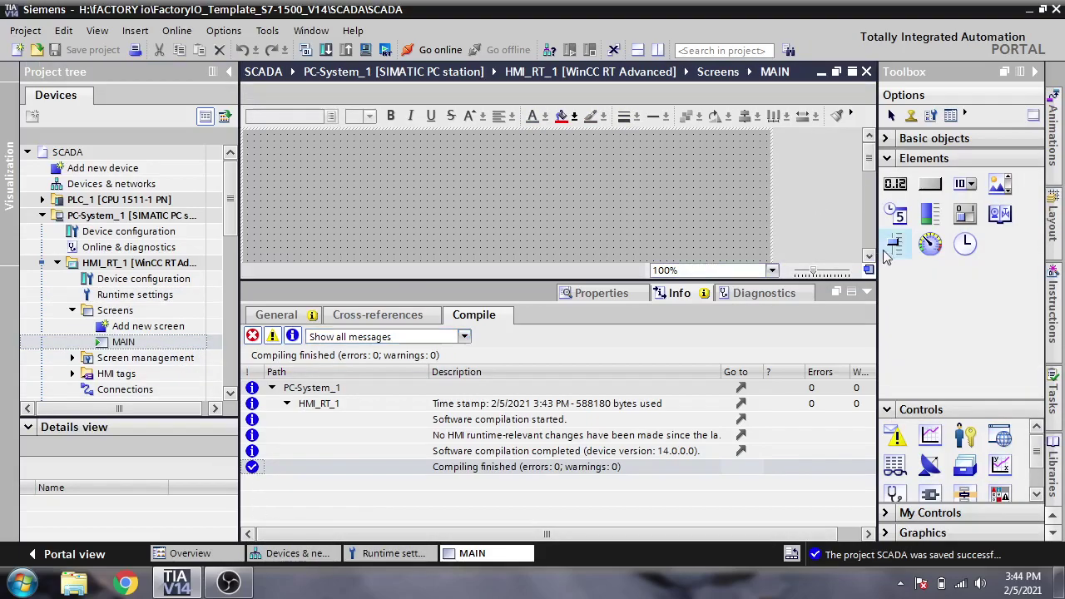
click(867, 294)
drag(868, 381, 870, 444)
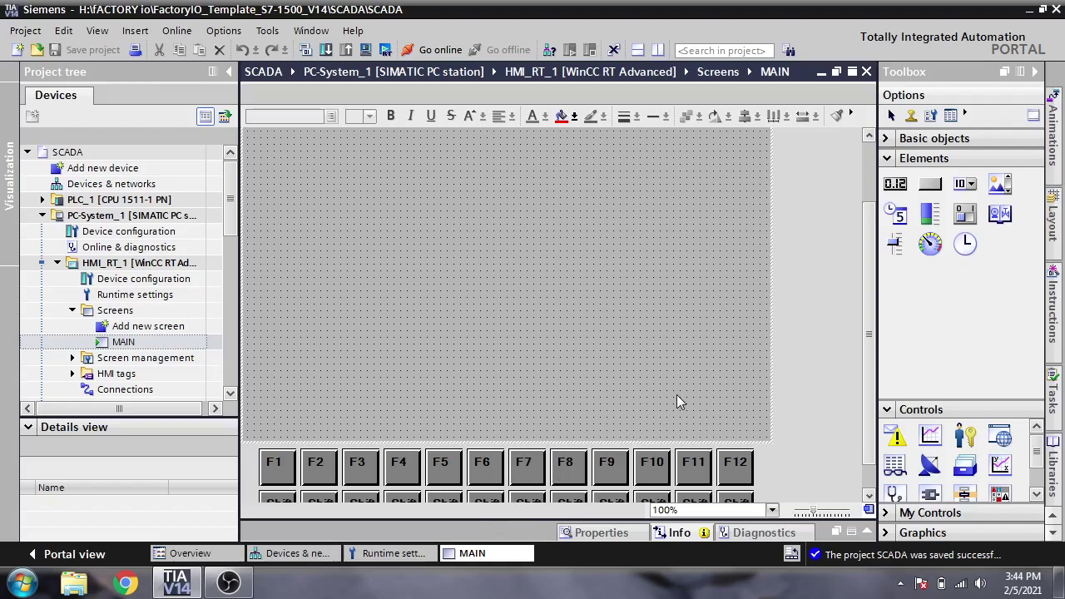
drag(872, 330, 871, 152)
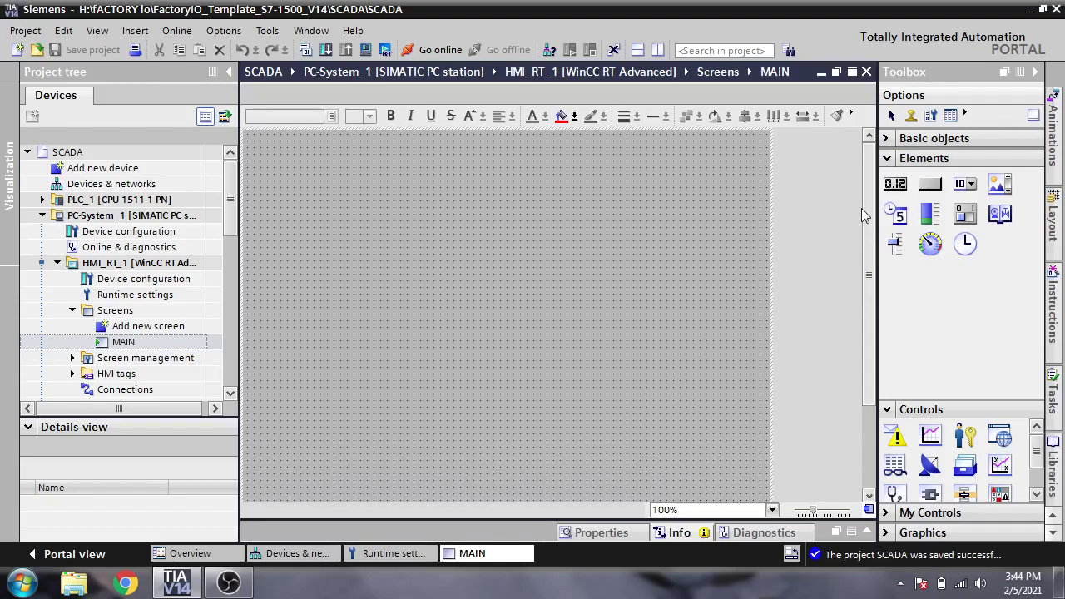
scroll(858, 348, down, 3)
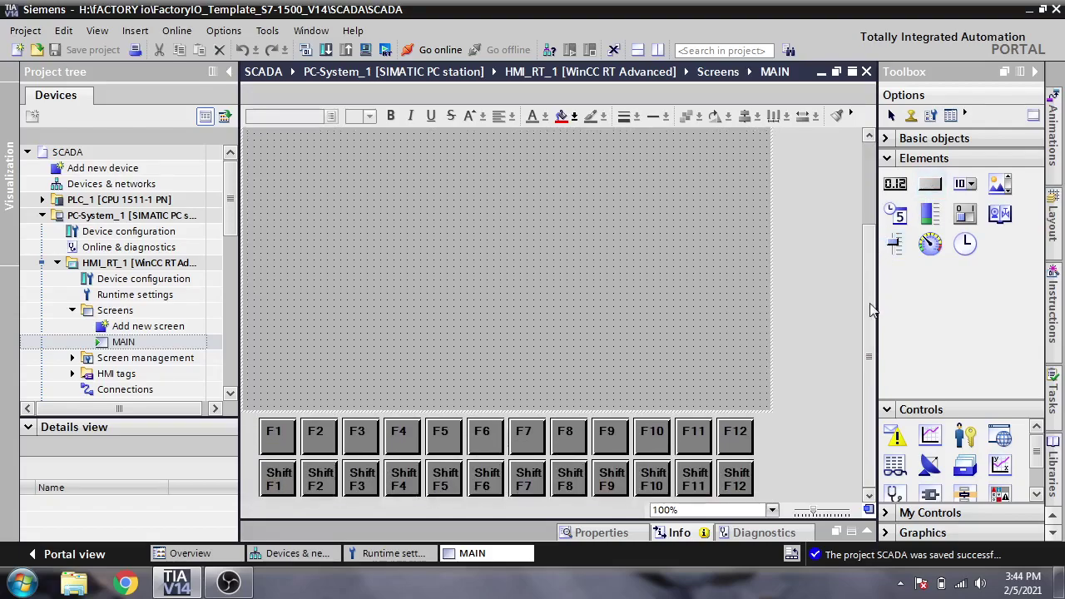
drag(873, 292, 876, 247)
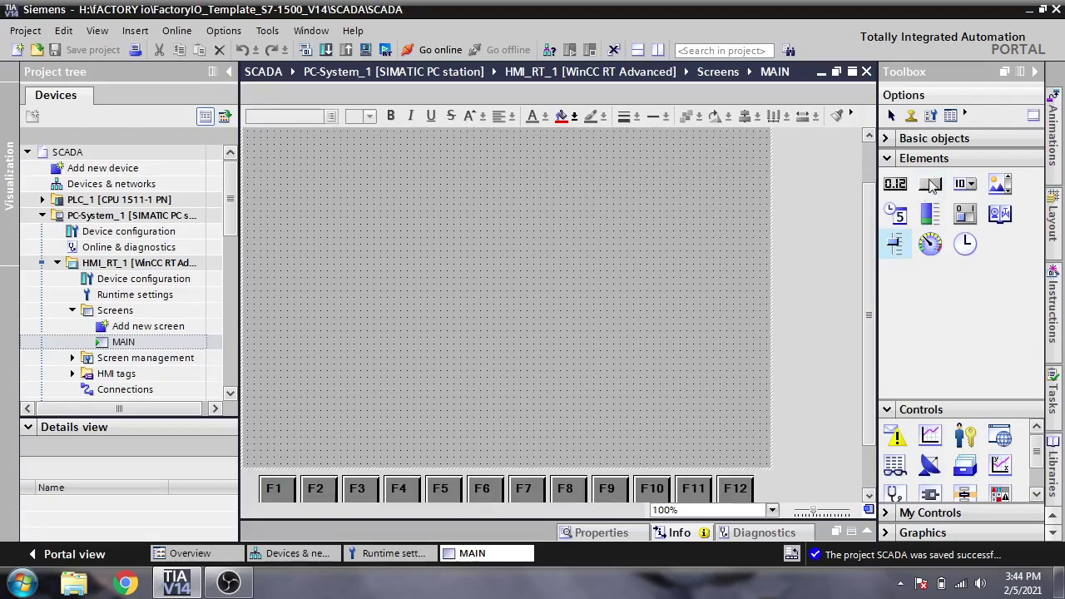
drag(932, 186, 722, 450)
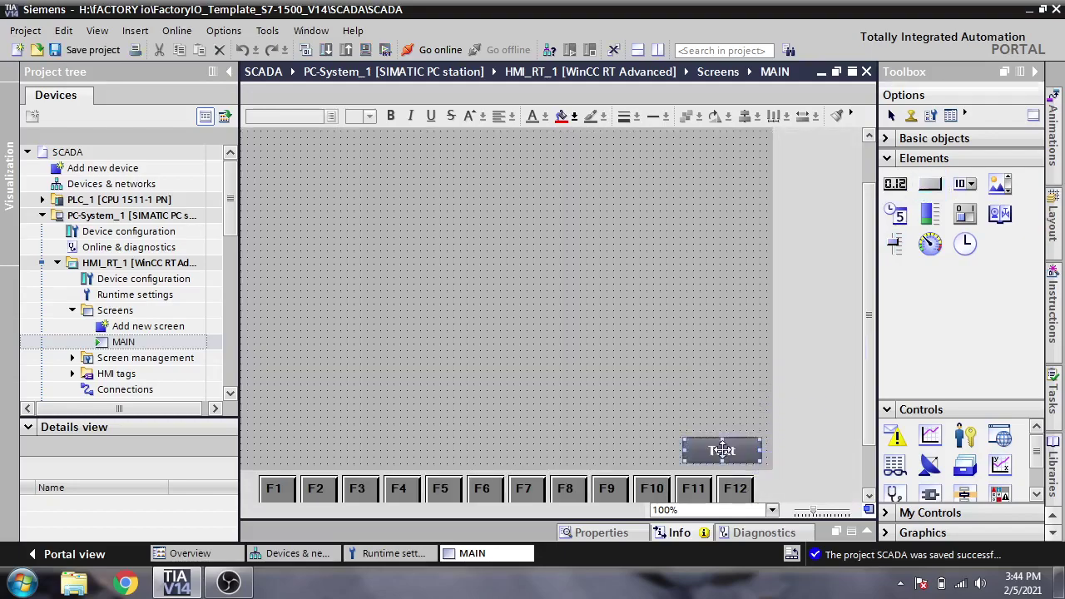
- Label the new button STUDOWN and widen it by extending its left side
text(ST)
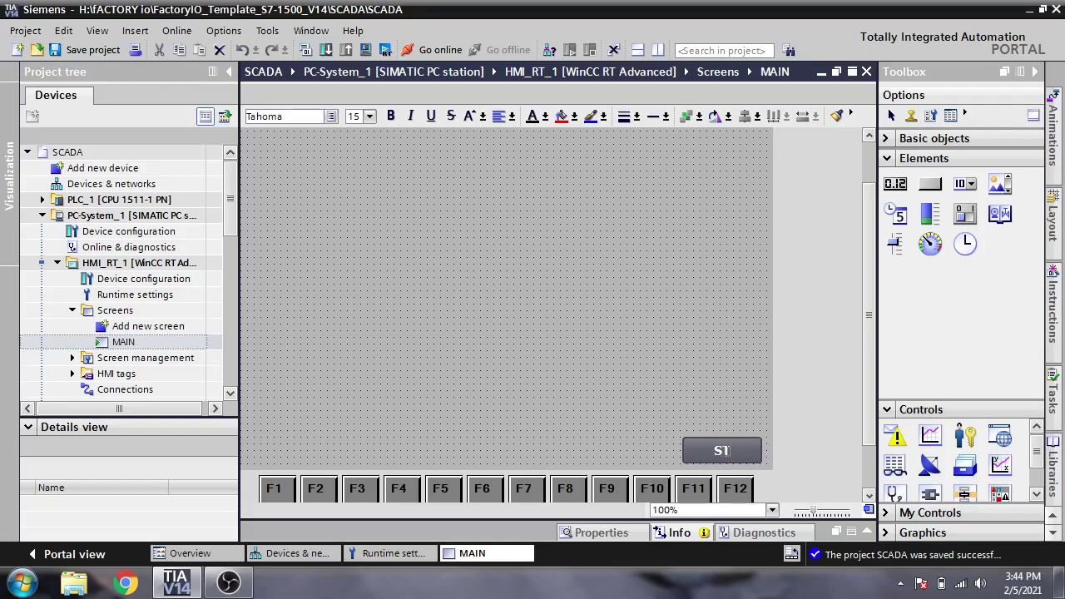
text(UDOWN)
click(729, 425)
click(695, 453)
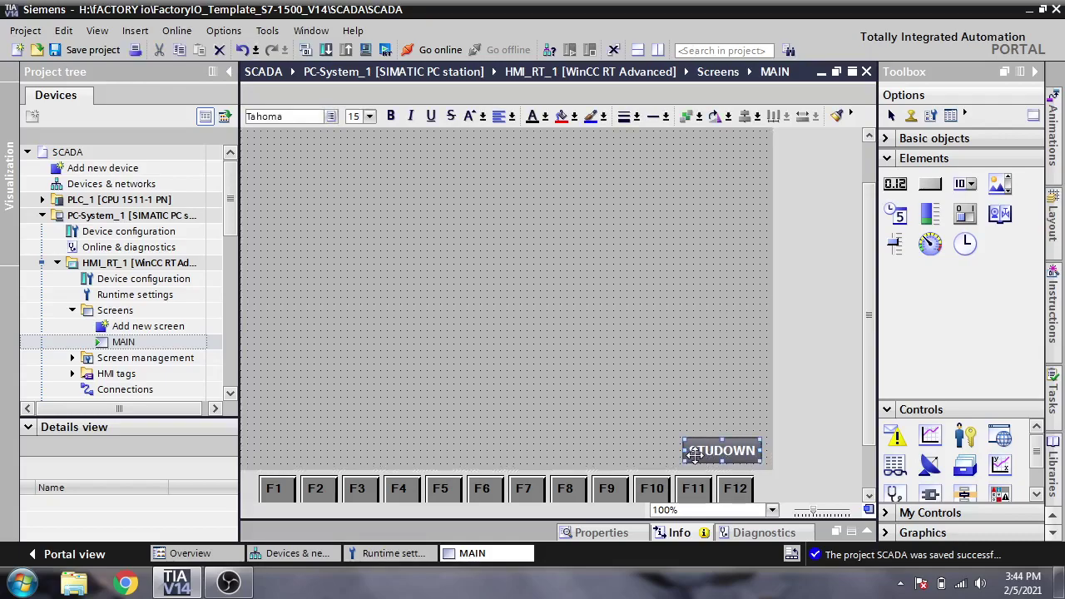
drag(683, 451, 666, 452)
- Correct the misspelled label to SHUTDOWN and select the button
double_click(699, 450)
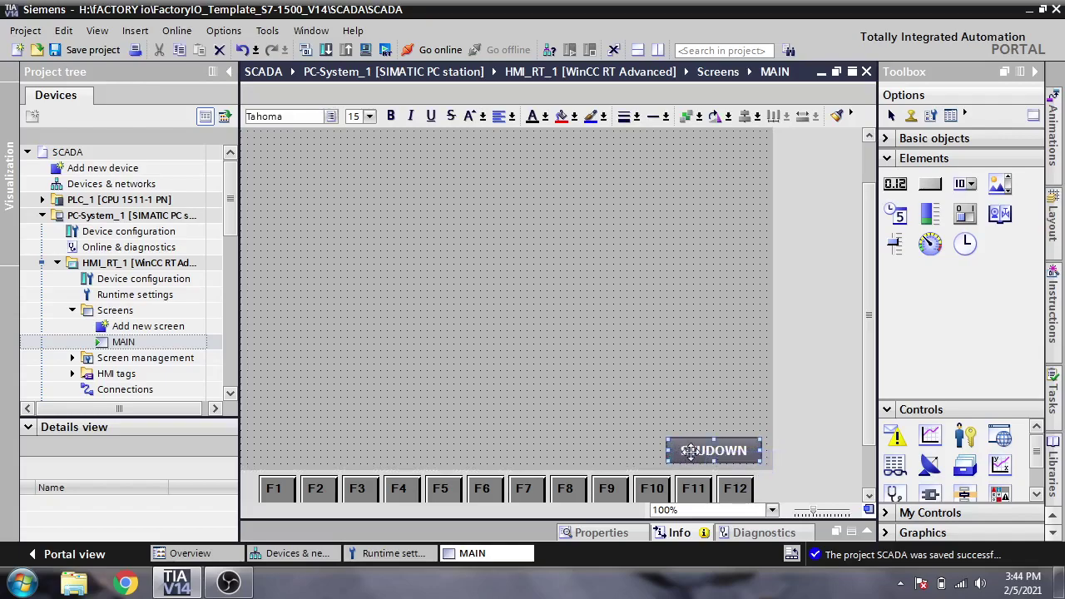
click(699, 452)
key(BackSpace)
key(BackSpace)
text(HUT)
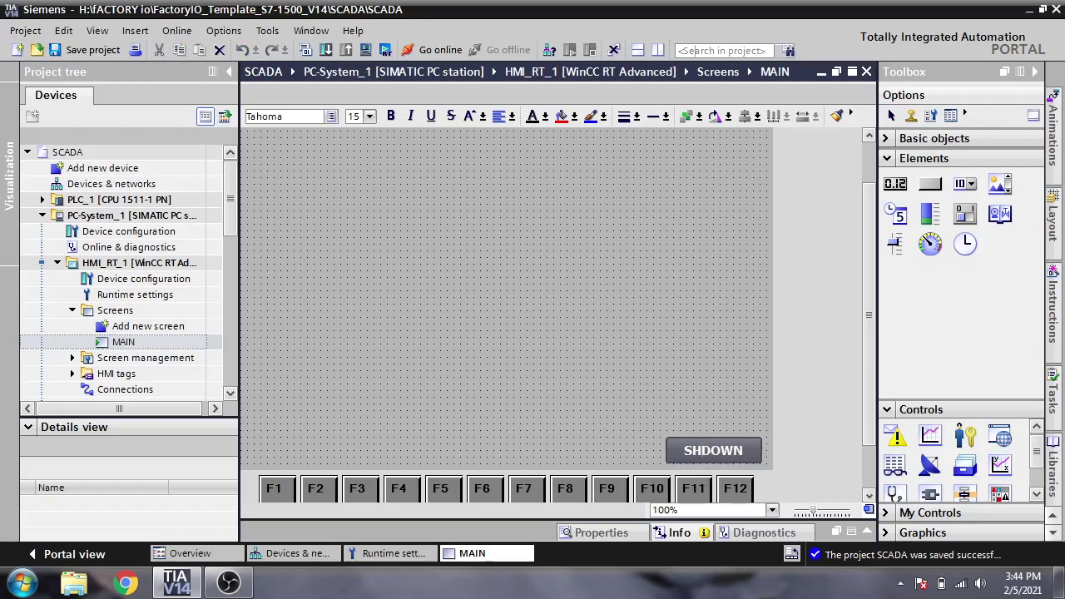
click(709, 391)
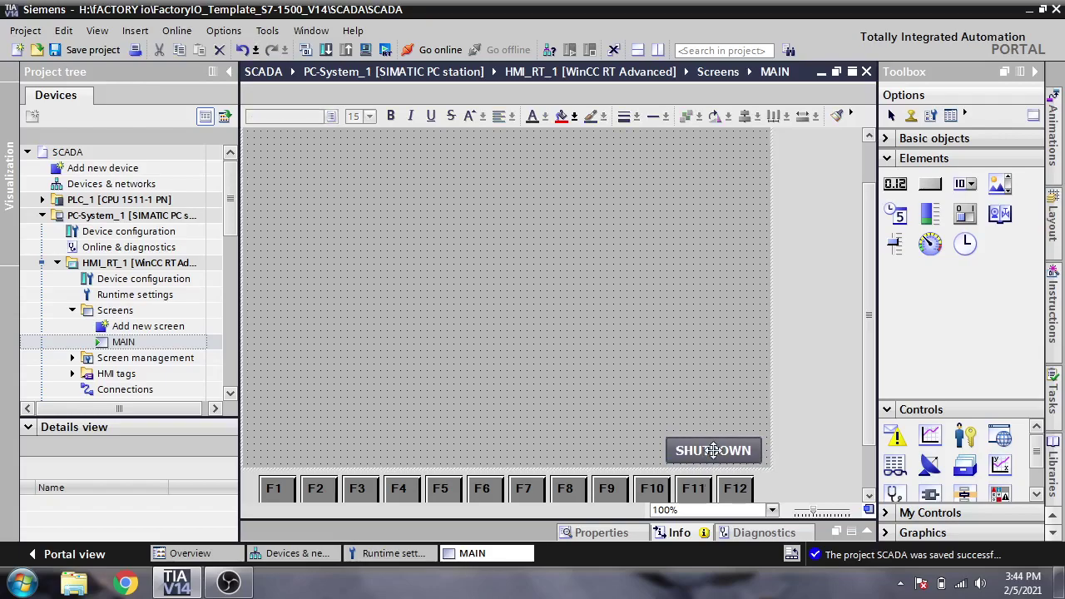
click(675, 450)
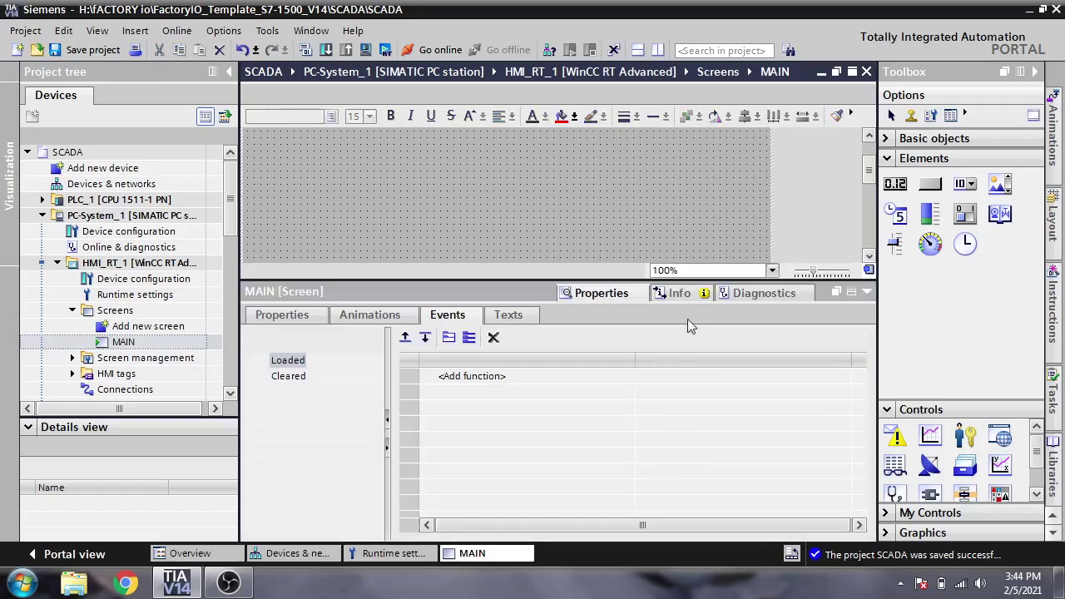
- Make the new SHUTDOWN button's Press event run StopRuntime
scroll(867, 172, down, 3)
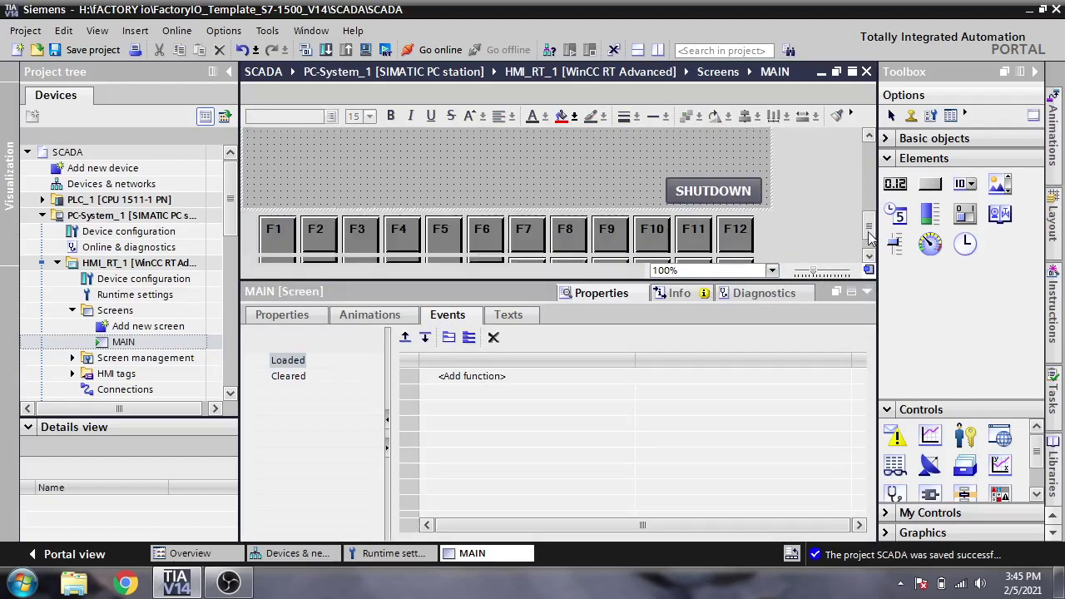
double_click(749, 202)
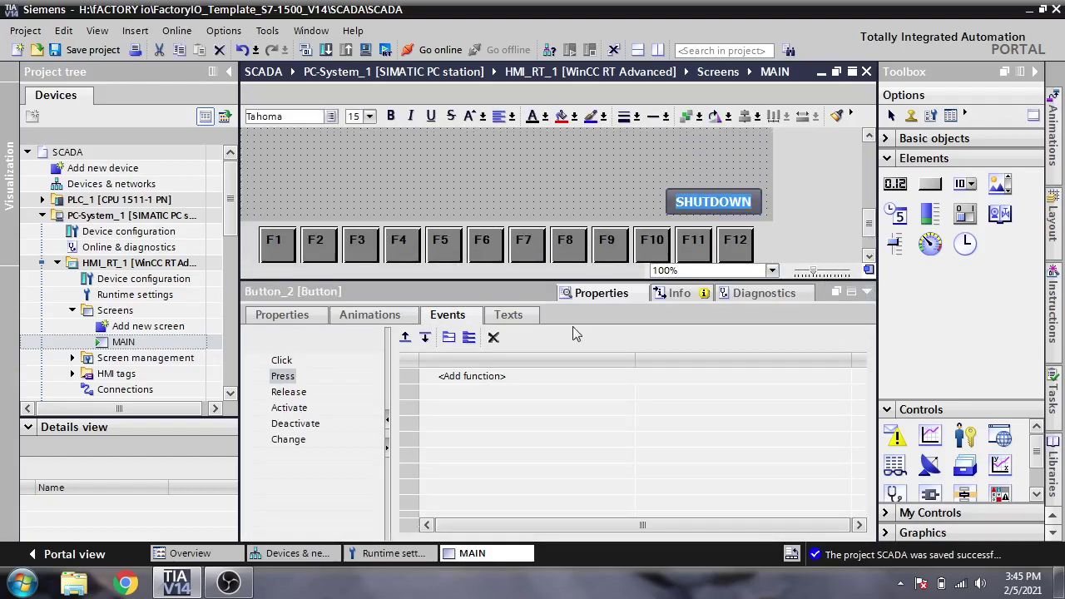
click(504, 383)
click(544, 380)
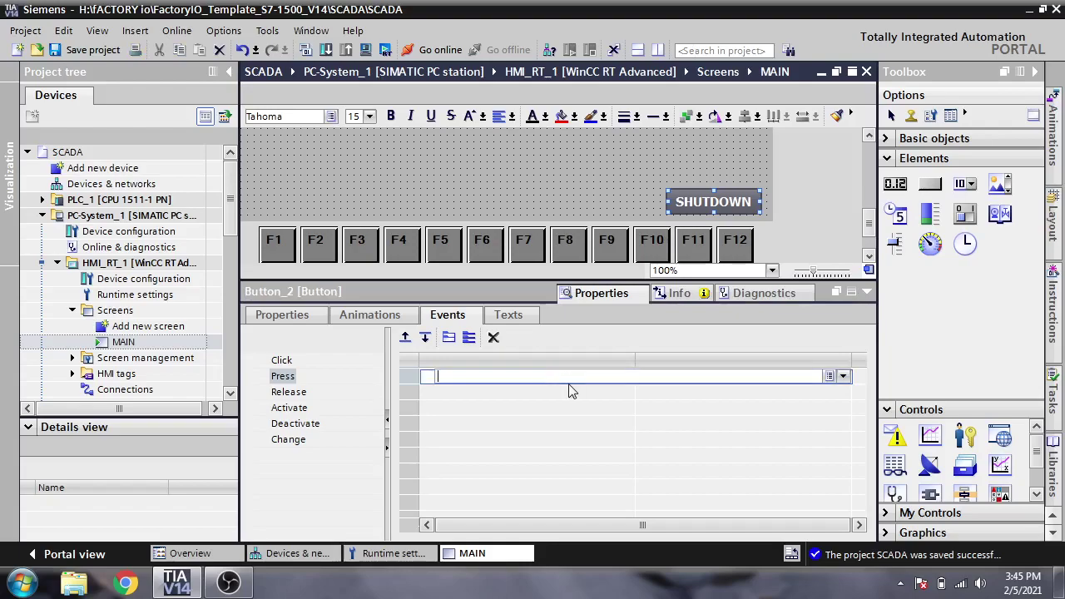
text(ST)
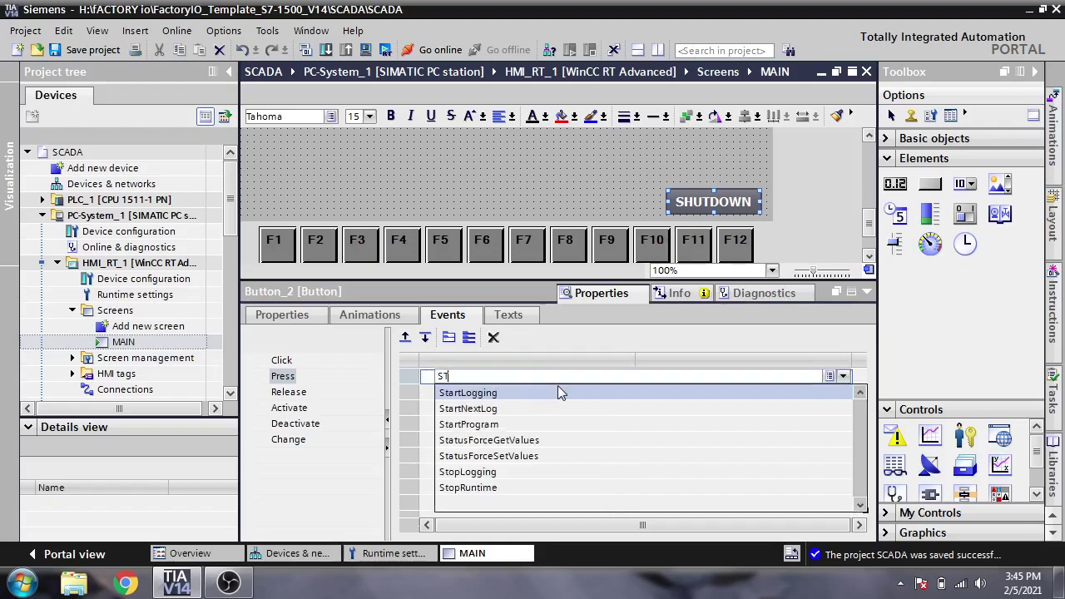
click(512, 483)
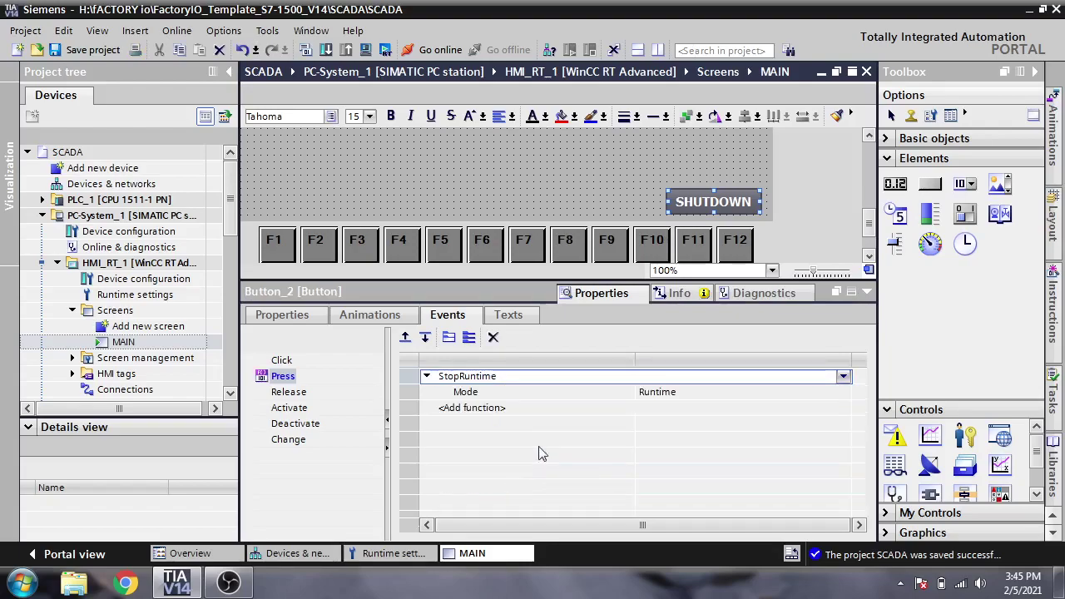
click(614, 197)
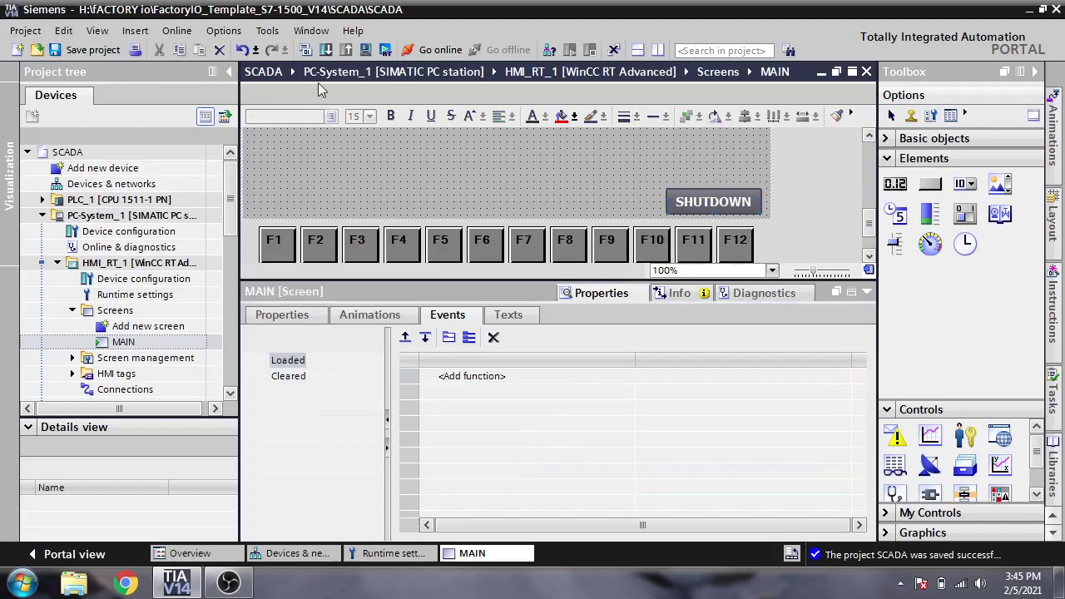
- Compile HMI_RT_1 (0 errors, 1 warning), save the project, and start runtime
click(303, 49)
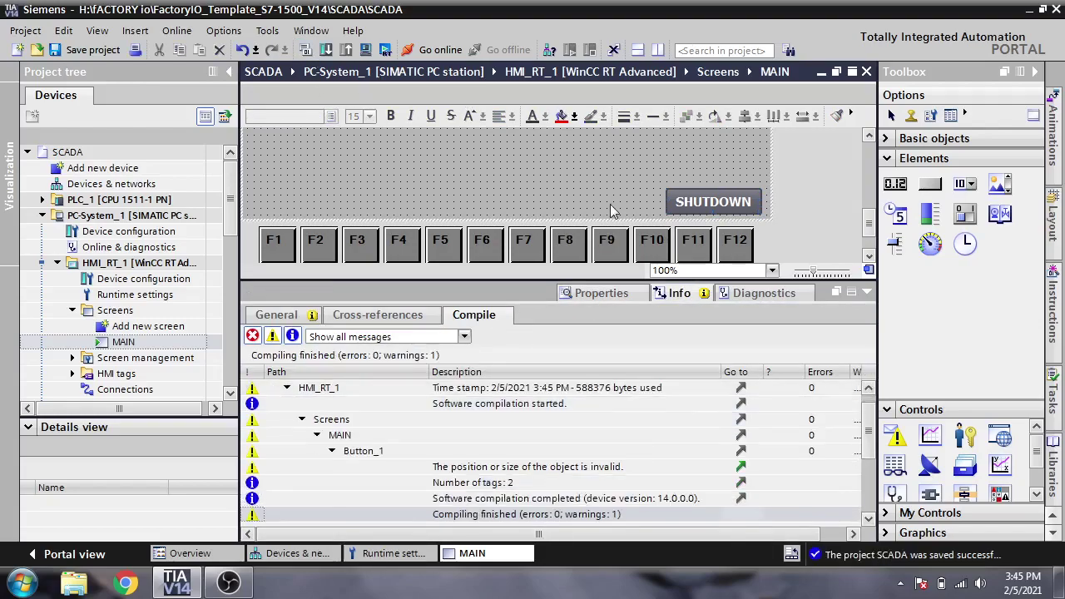
click(869, 292)
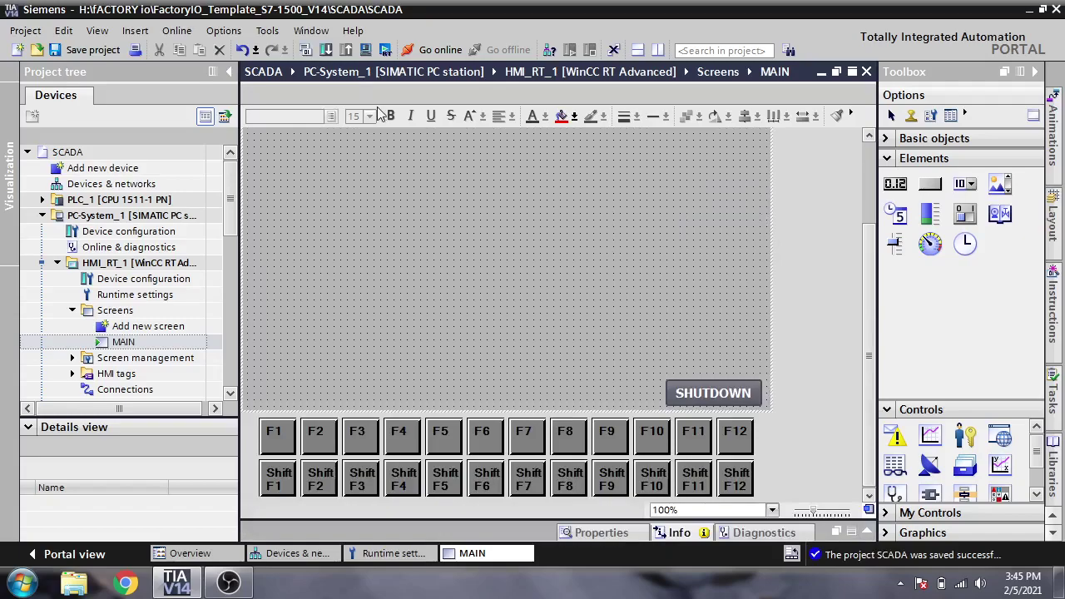
click(92, 51)
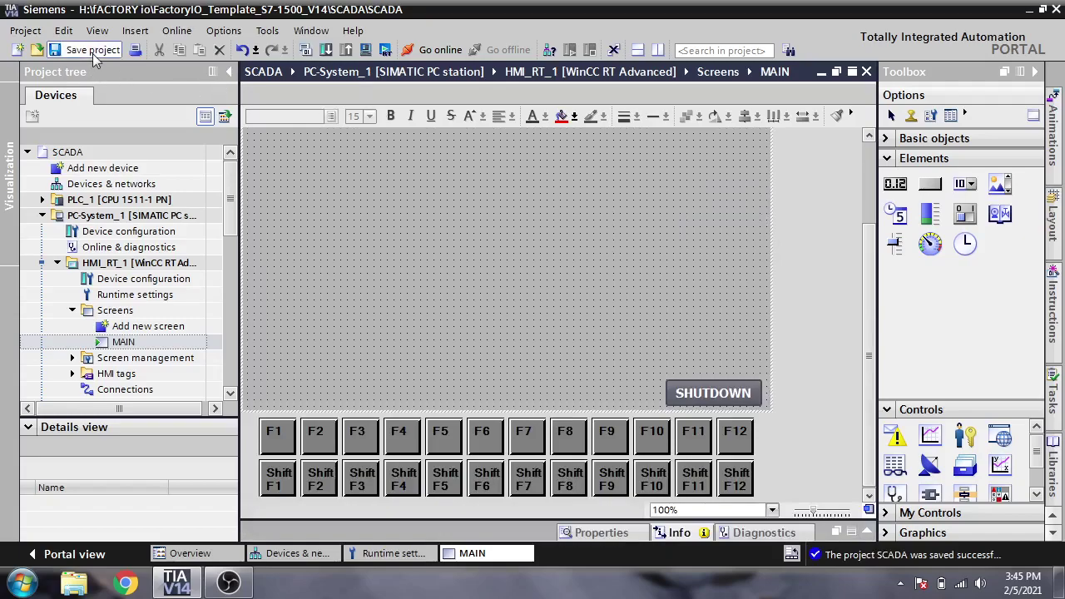
click(385, 50)
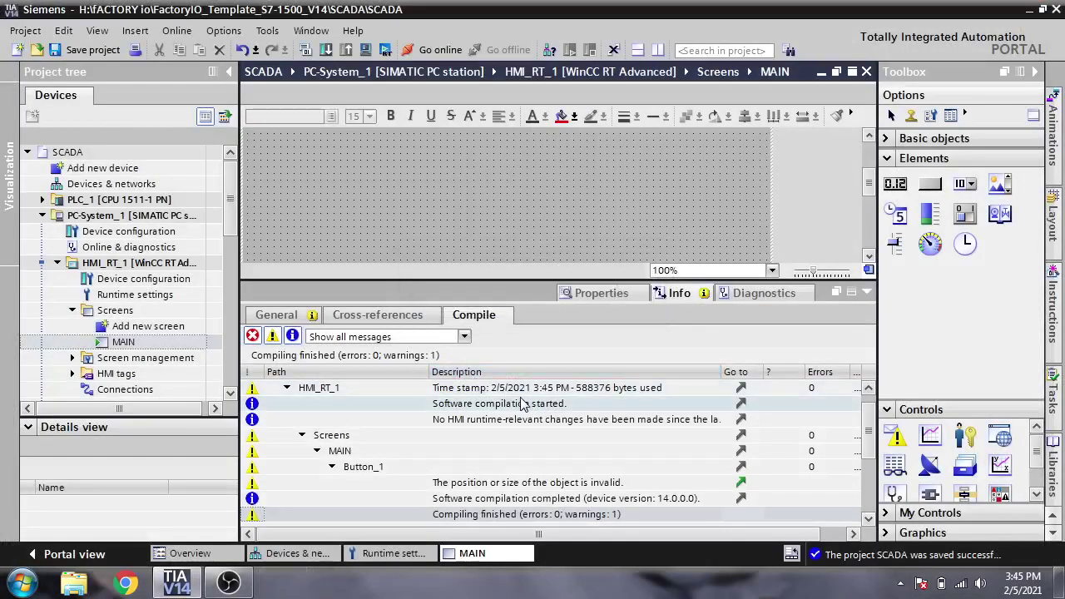
click(867, 292)
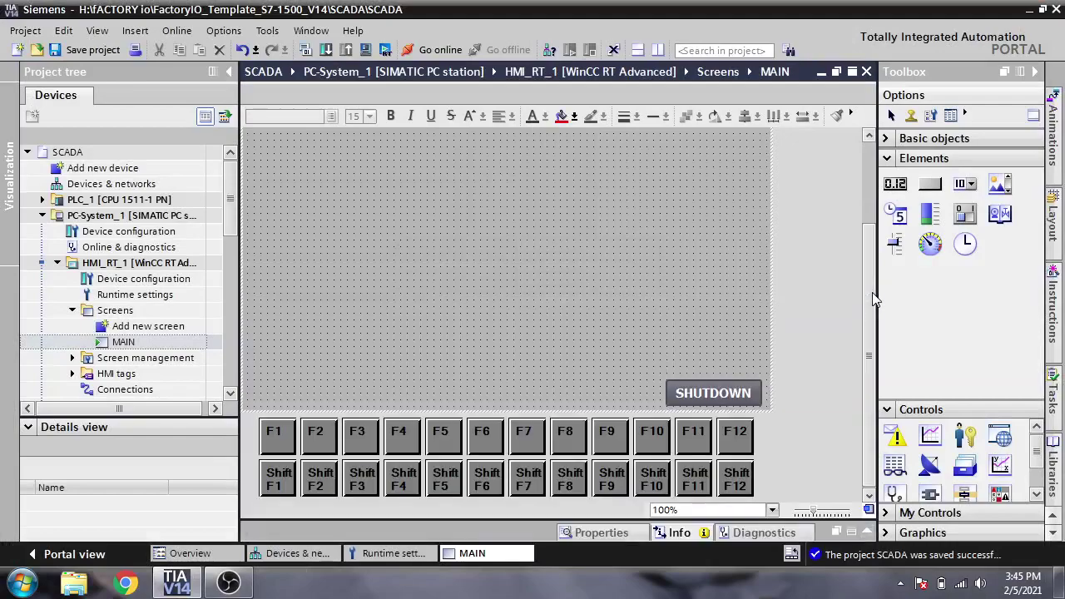
click(385, 49)
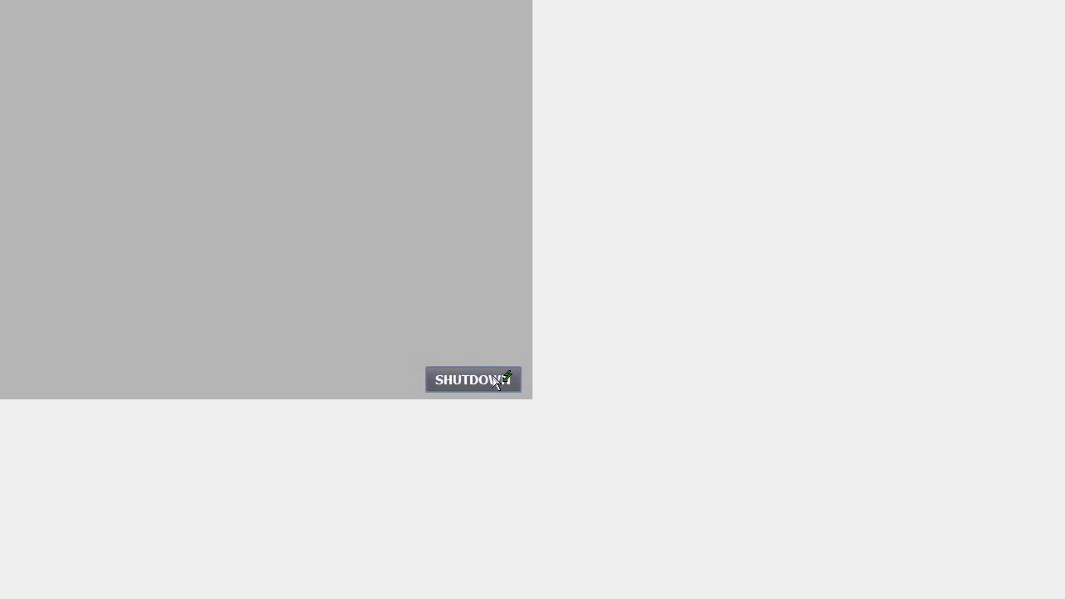
click(497, 381)
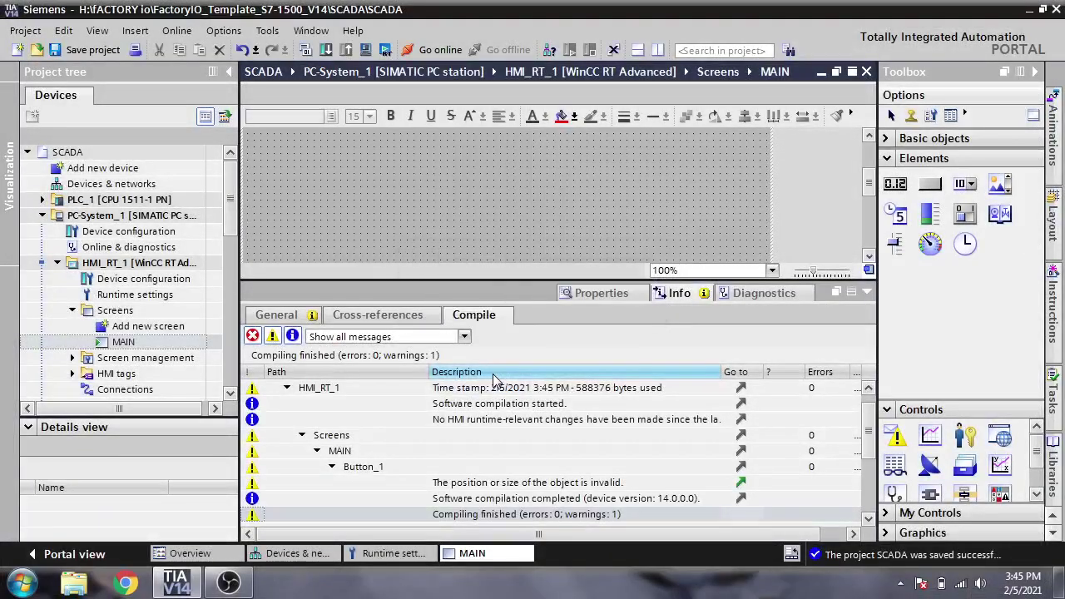
click(868, 293)
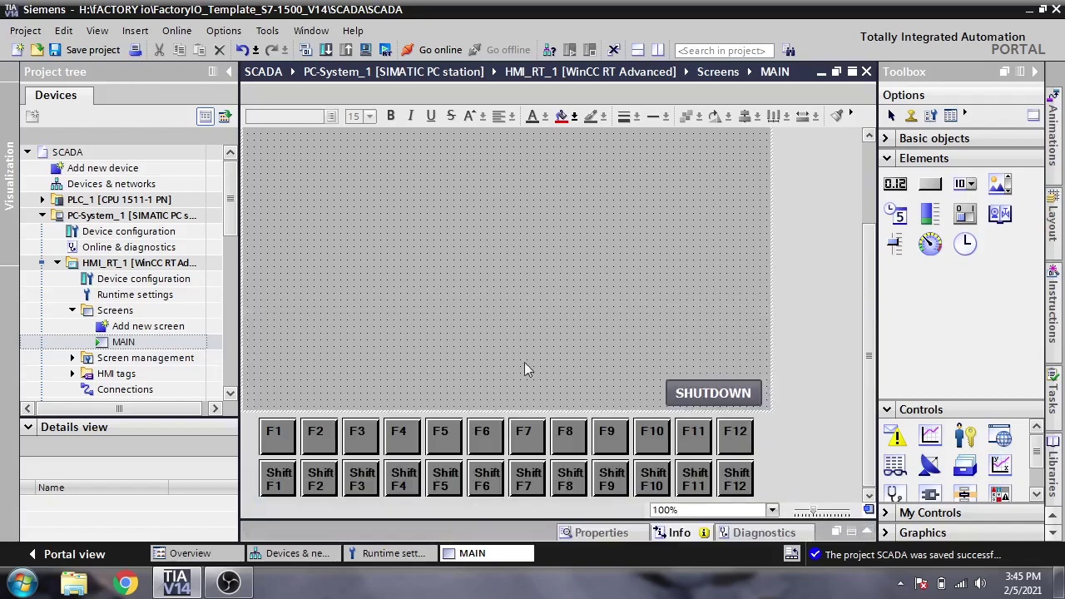